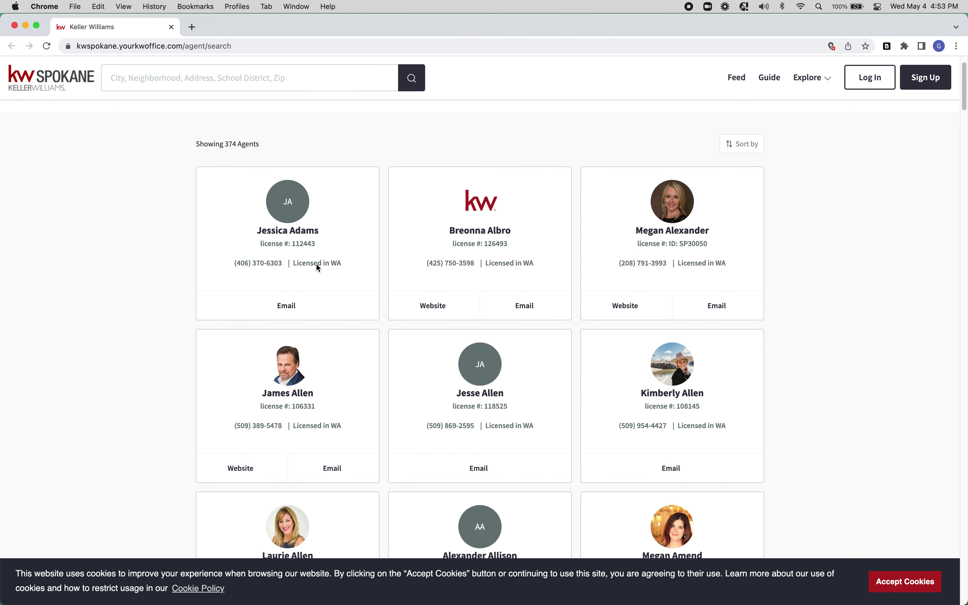
# - Launch a Table Capture workshop on the first agent's license line, previewing 4 rows and 1 column
pyautogui.scroll(1, 304, 256)
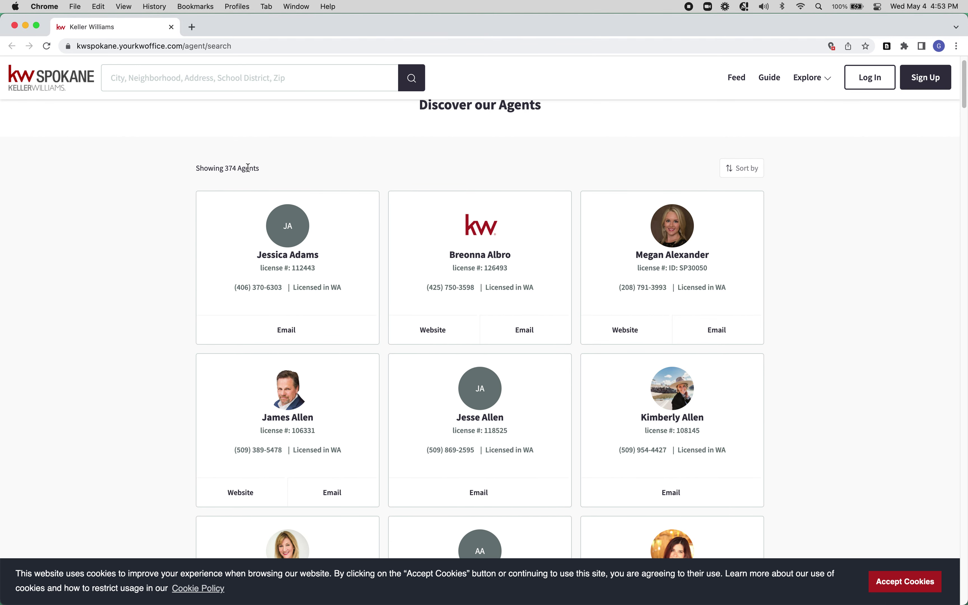
pyautogui.doubleClick(302, 269)
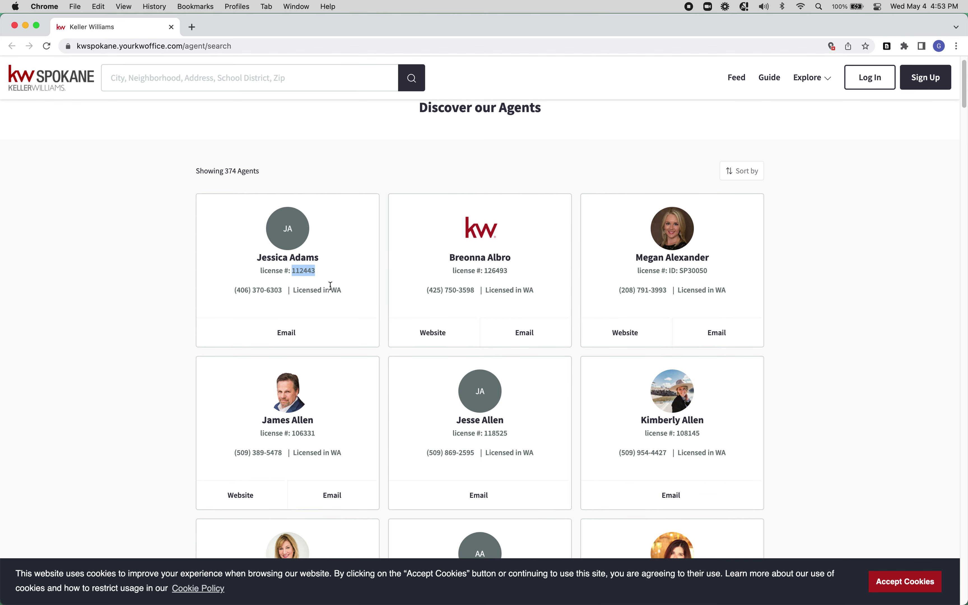
pyautogui.rightClick(296, 271)
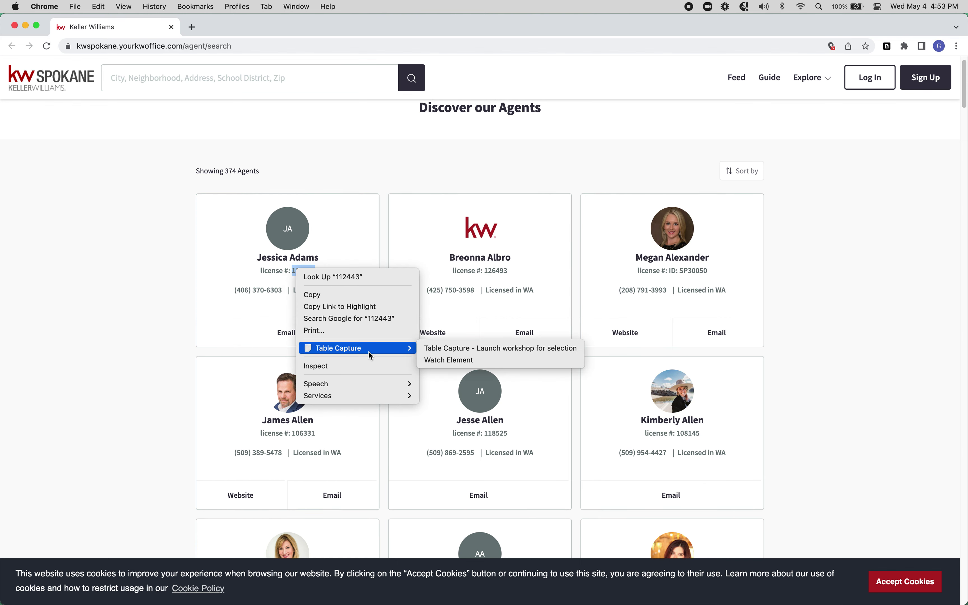
pyautogui.click(358, 219)
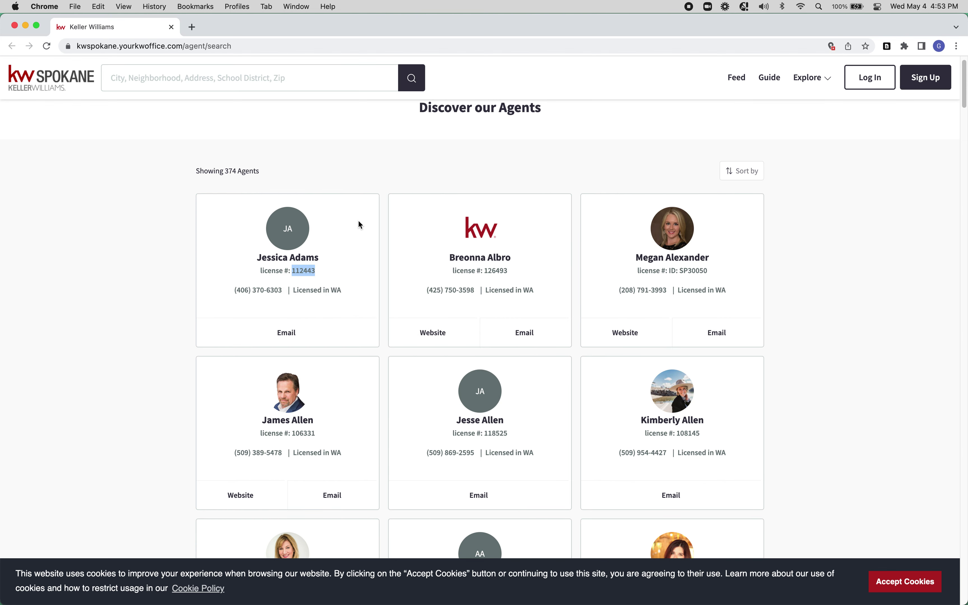
pyautogui.tripleClick(297, 278)
pyautogui.rightClick(308, 273)
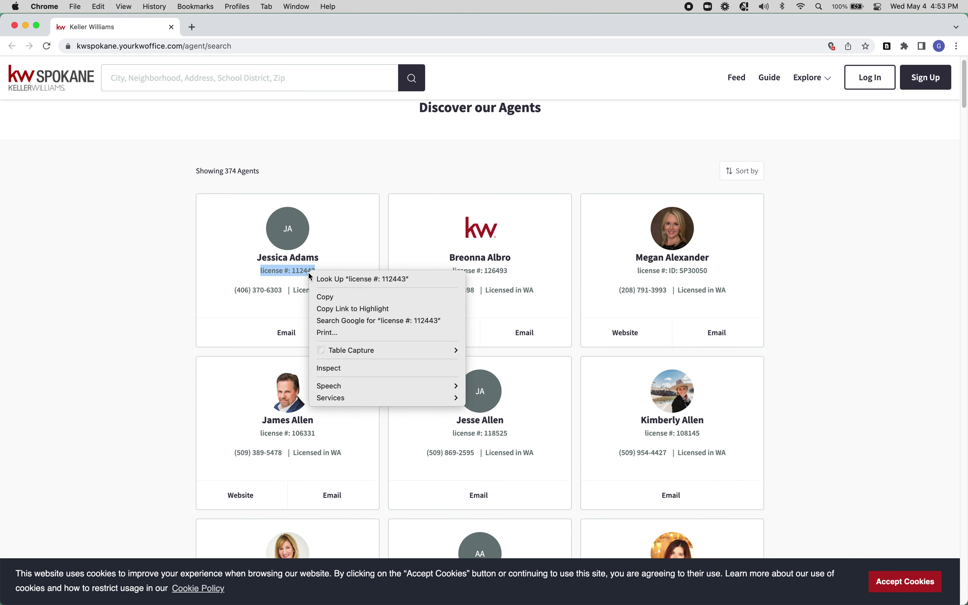
pyautogui.moveTo(430, 351)
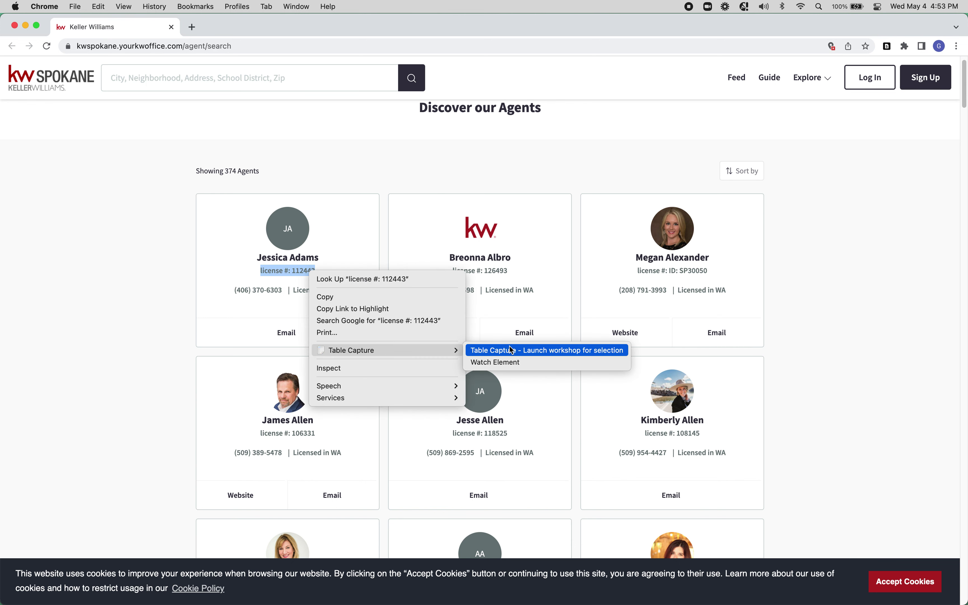
pyautogui.click(562, 351)
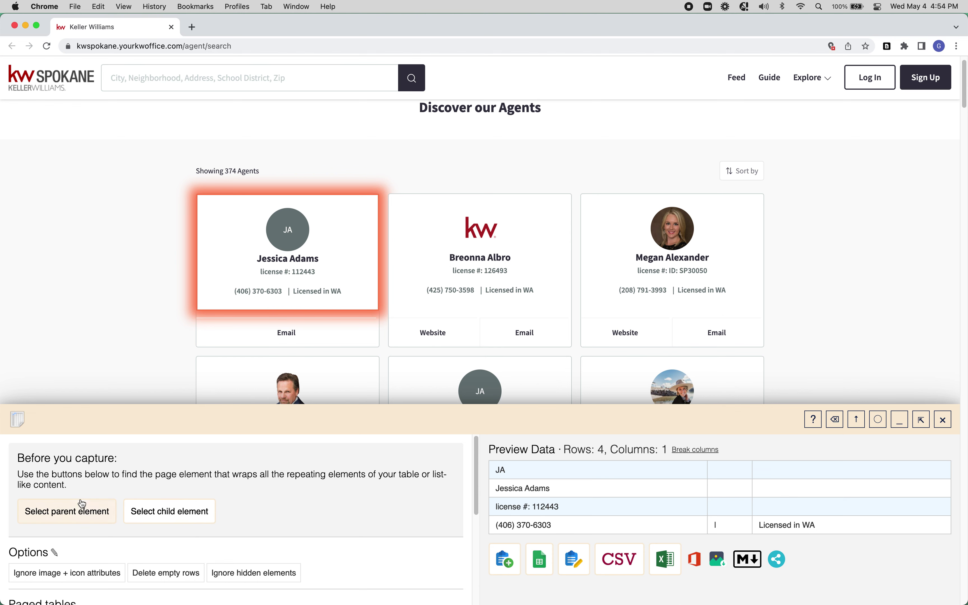
# - Select the parent element twice so the capture covers the whole agent grid at 105 rows
pyautogui.click(83, 520)
pyautogui.scroll(5, 232, 187)
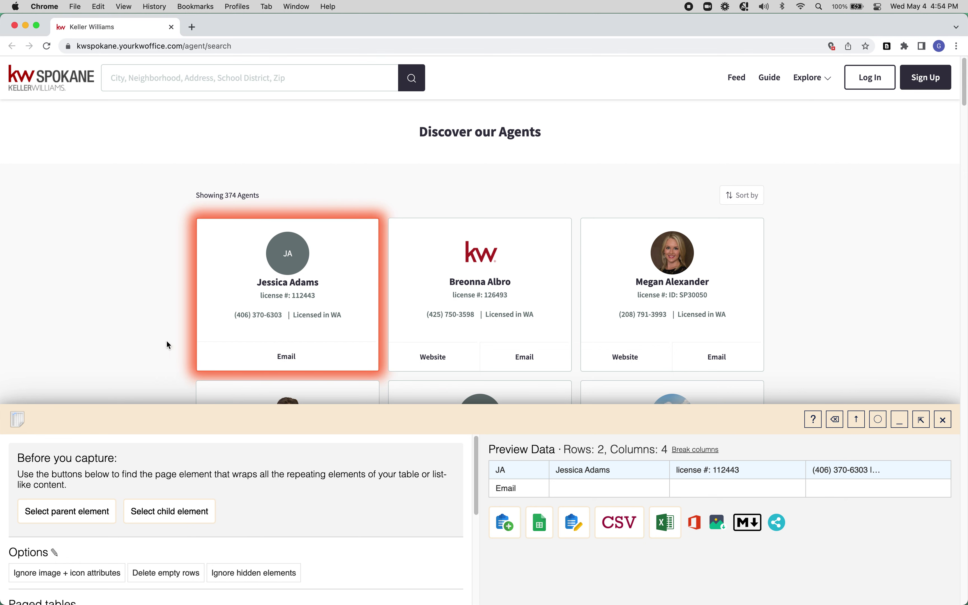
pyautogui.click(76, 514)
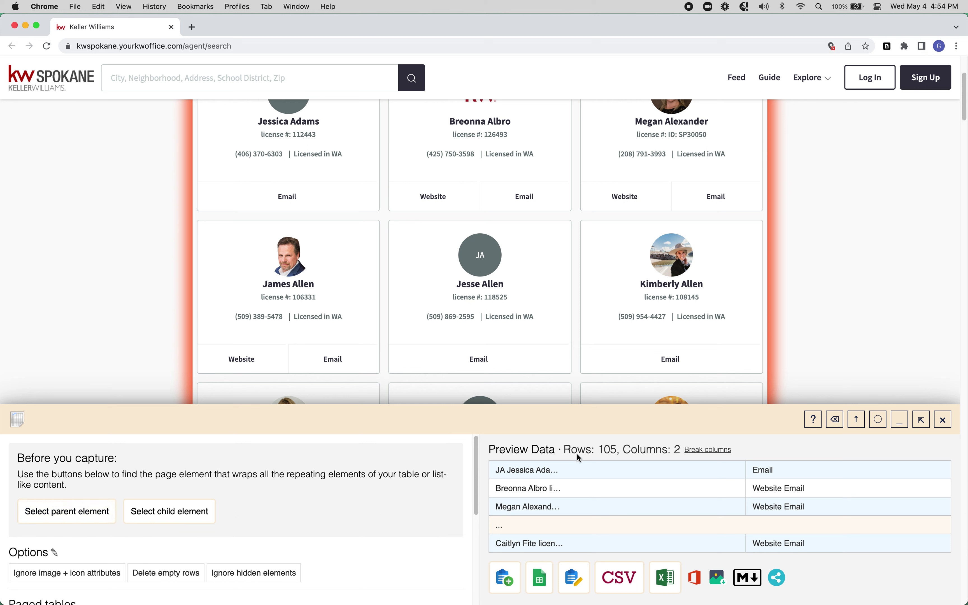
pyautogui.moveTo(558, 450); pyautogui.dragTo(637, 451)
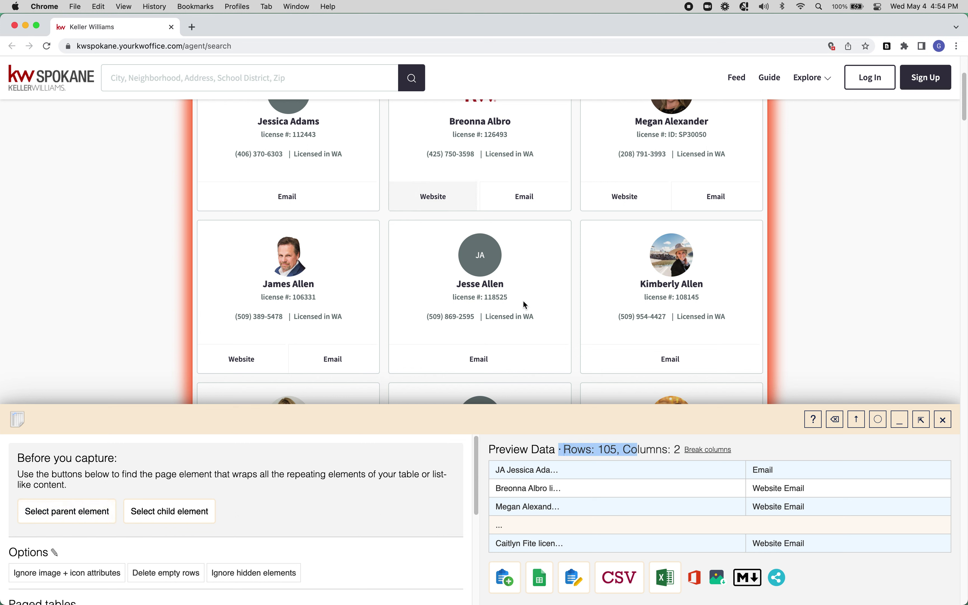
pyautogui.scroll(-3, 785, 303)
pyautogui.scroll(10, 785, 306)
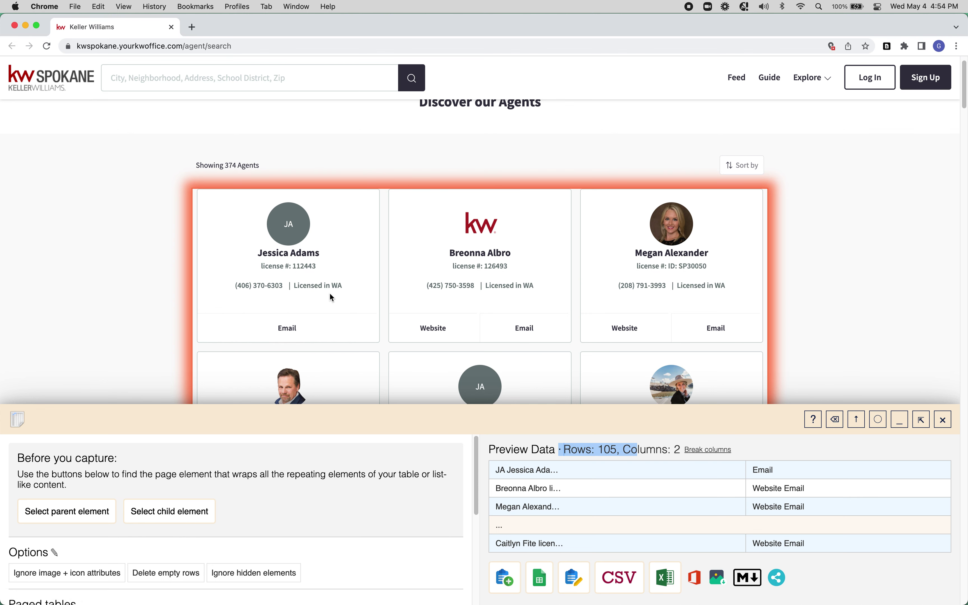
pyautogui.scroll(-2, 294, 263)
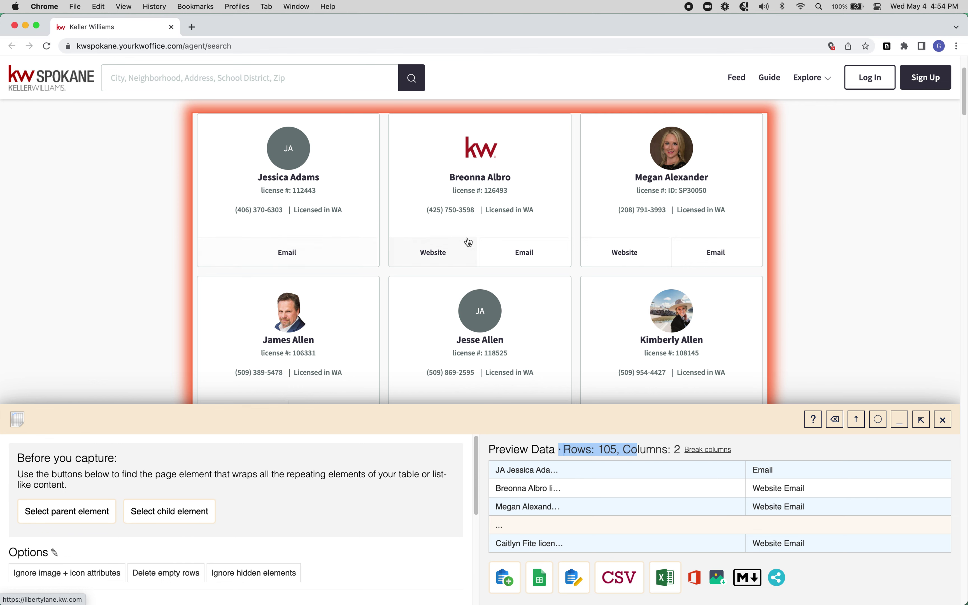
pyautogui.scroll(-2, 460, 208)
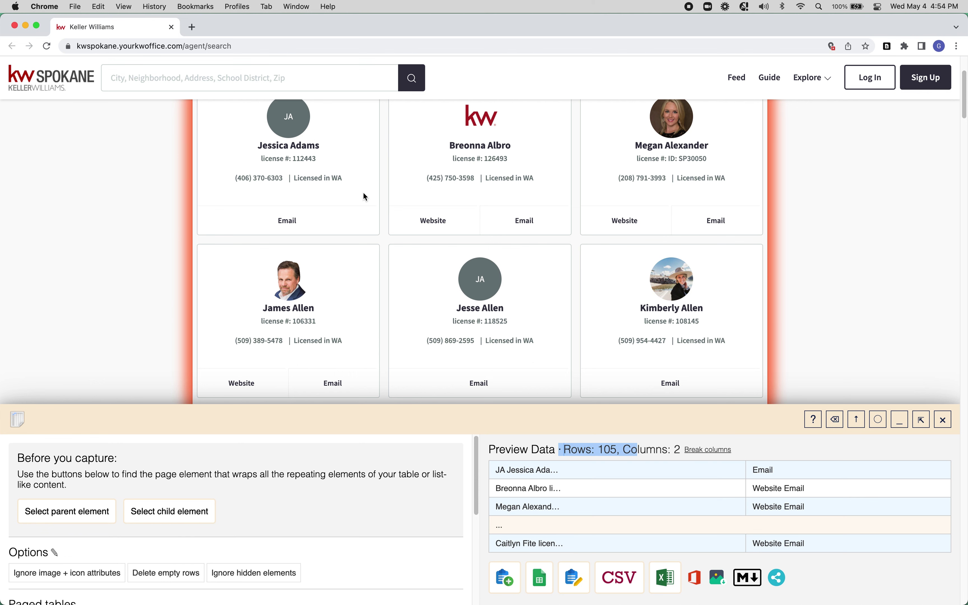
pyautogui.scroll(2, 363, 194)
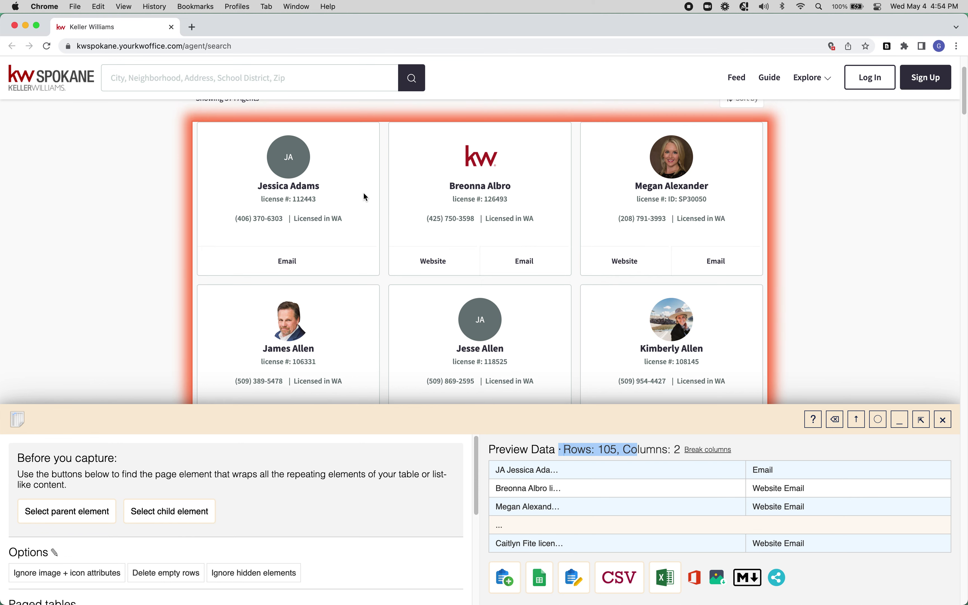
pyautogui.click(708, 447)
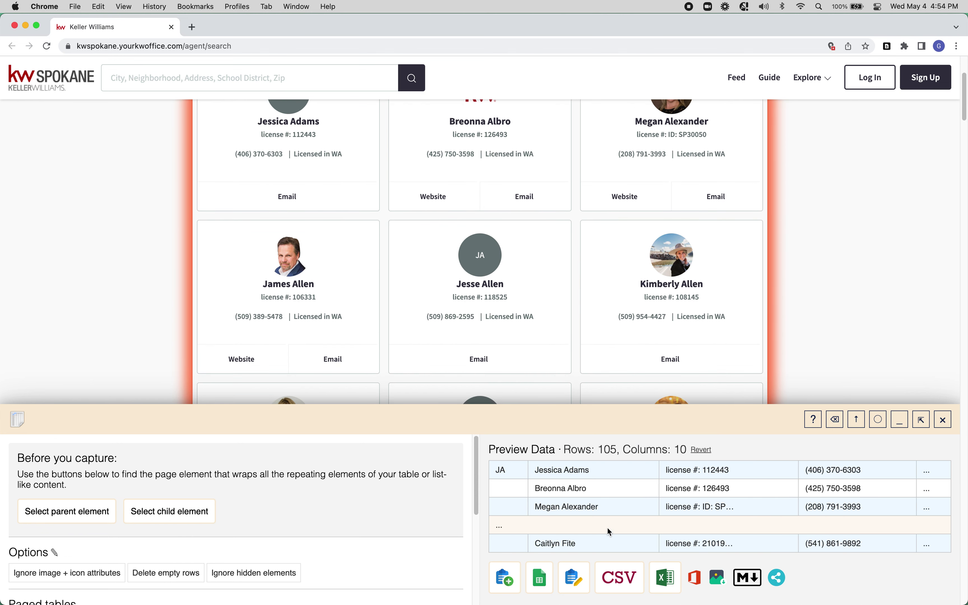
# - Review the 105-agent table in the Edit Table tab, then close that tab
pyautogui.click(574, 577)
pyautogui.scroll(-15, 531, 328)
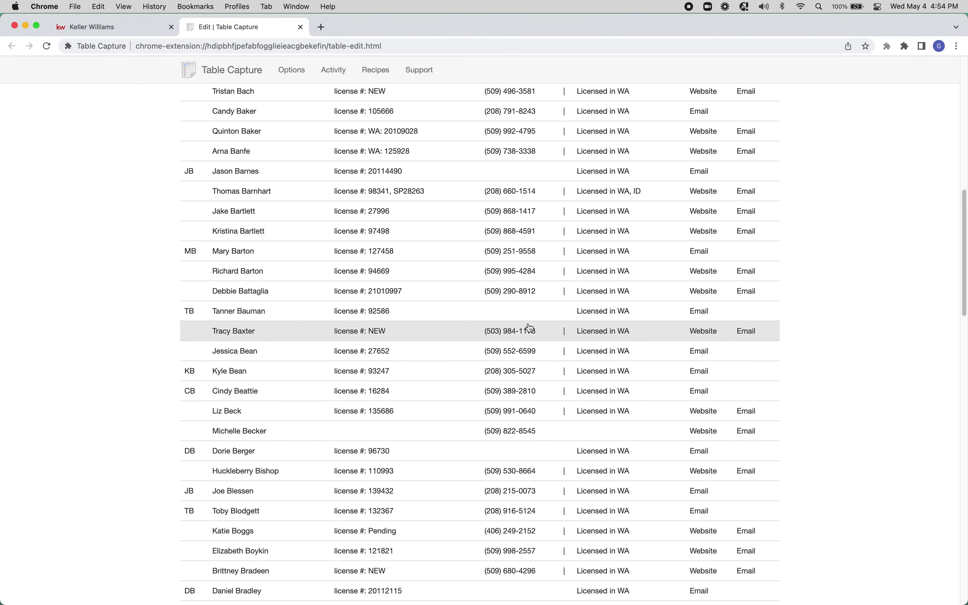
pyautogui.scroll(-10, 531, 328)
pyautogui.scroll(20, 531, 328)
pyautogui.scroll(-20, 531, 328)
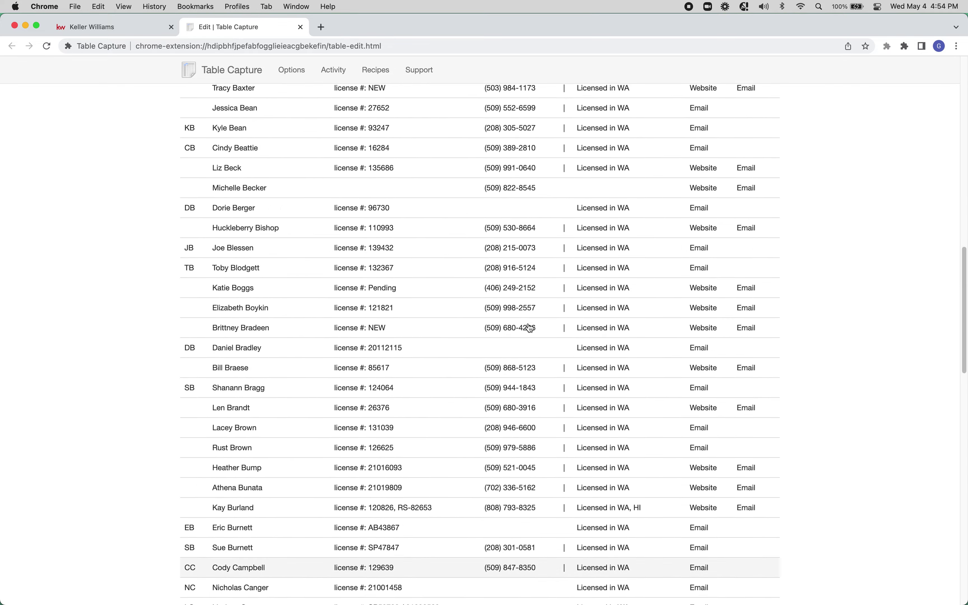
pyautogui.scroll(-15, 531, 329)
pyautogui.scroll(20, 530, 328)
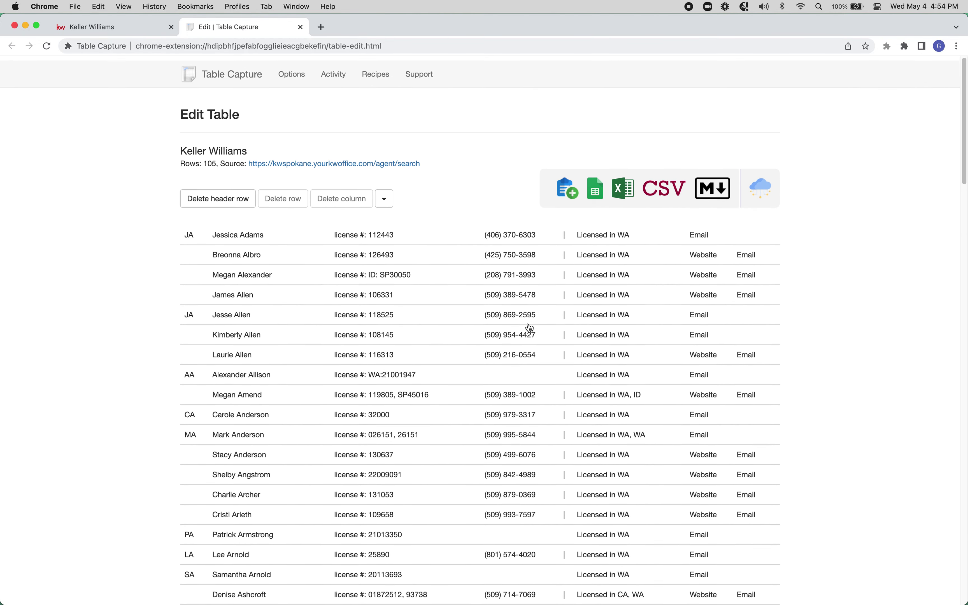
pyautogui.click(302, 28)
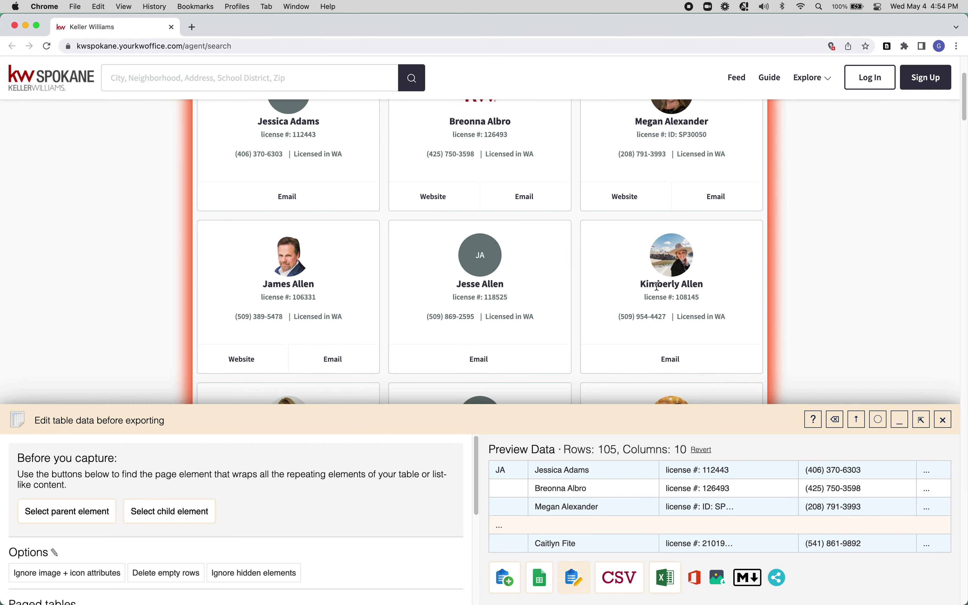
# - Switch on the Dynamic tables option in the left options pane
pyautogui.scroll(3, 657, 286)
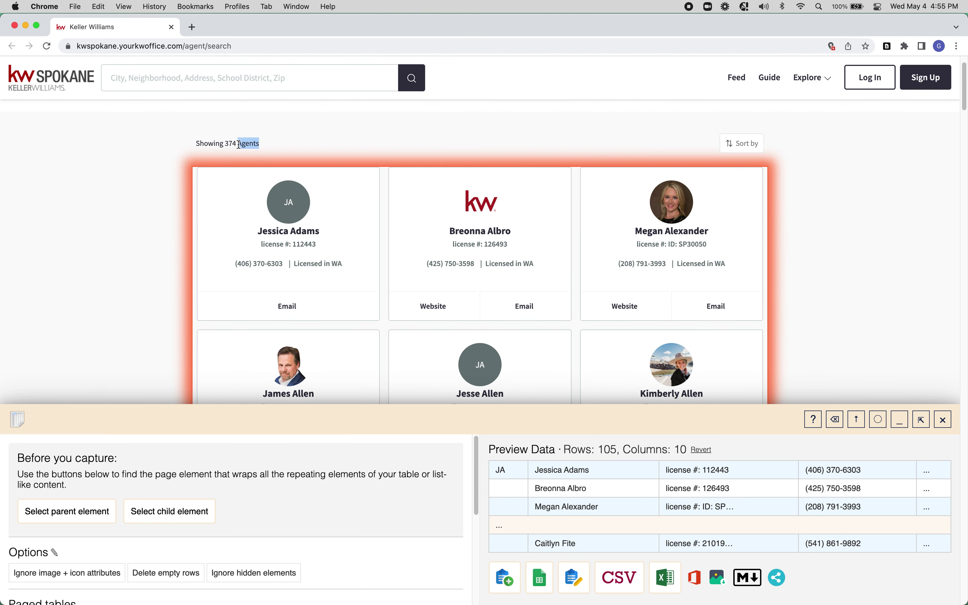
pyautogui.doubleClick(612, 449)
pyautogui.scroll(-5, 360, 501)
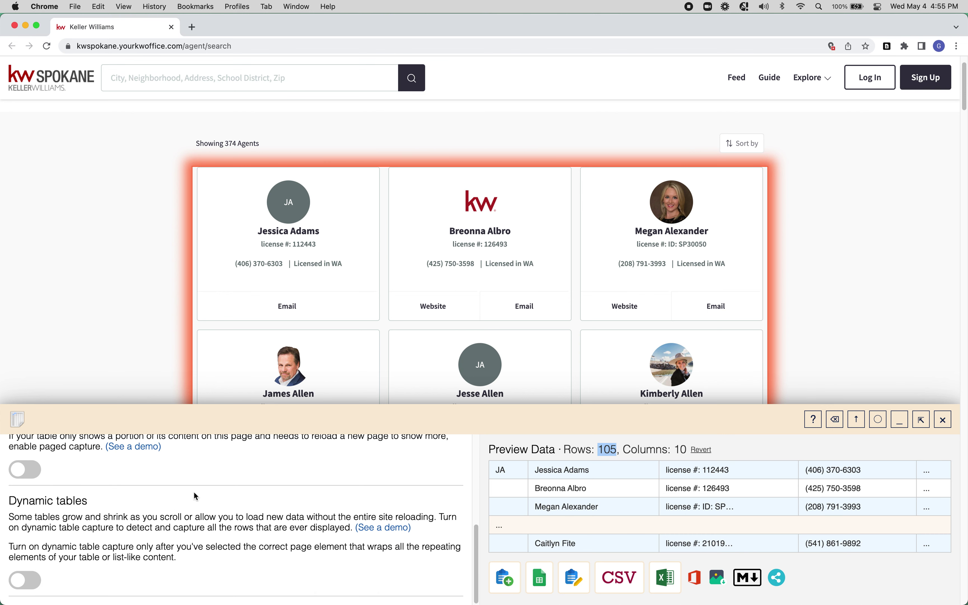
pyautogui.click(25, 582)
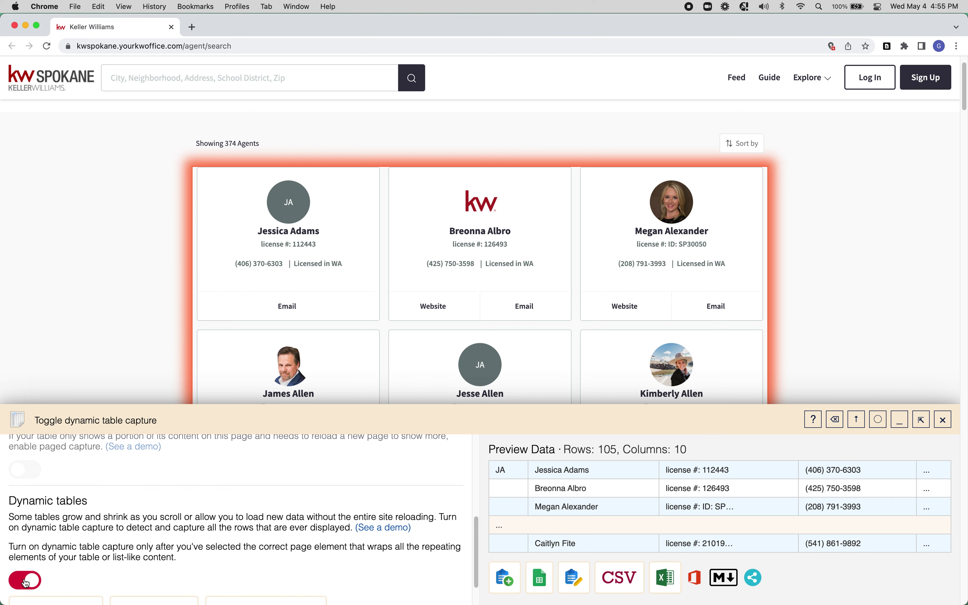
# - Scroll through the agent directory until the preview reaches 524 rows, then re-dock the panel at the bottom
pyautogui.scroll(-20, 655, 298)
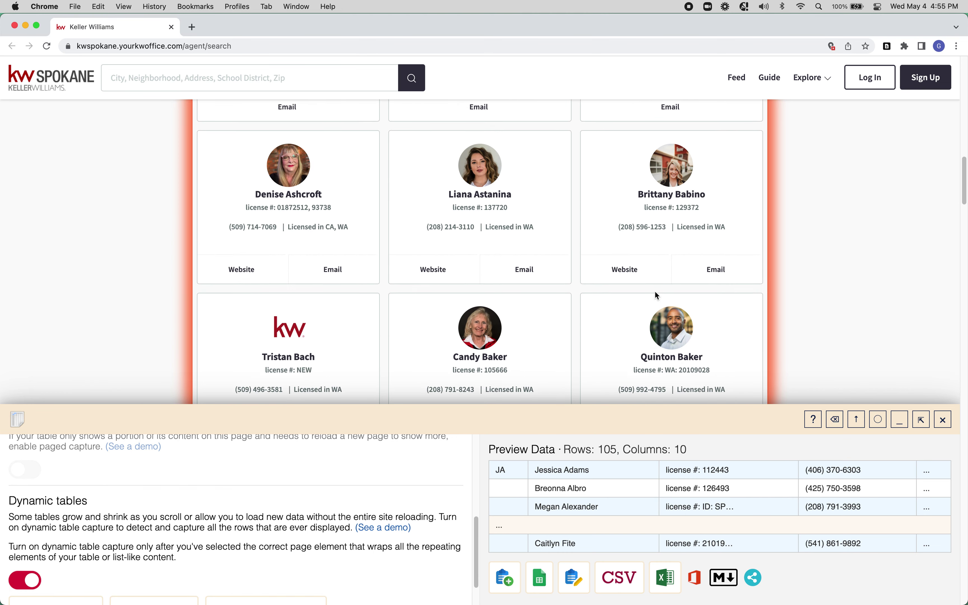
pyautogui.scroll(-10, 656, 295)
pyautogui.scroll(-20, 653, 294)
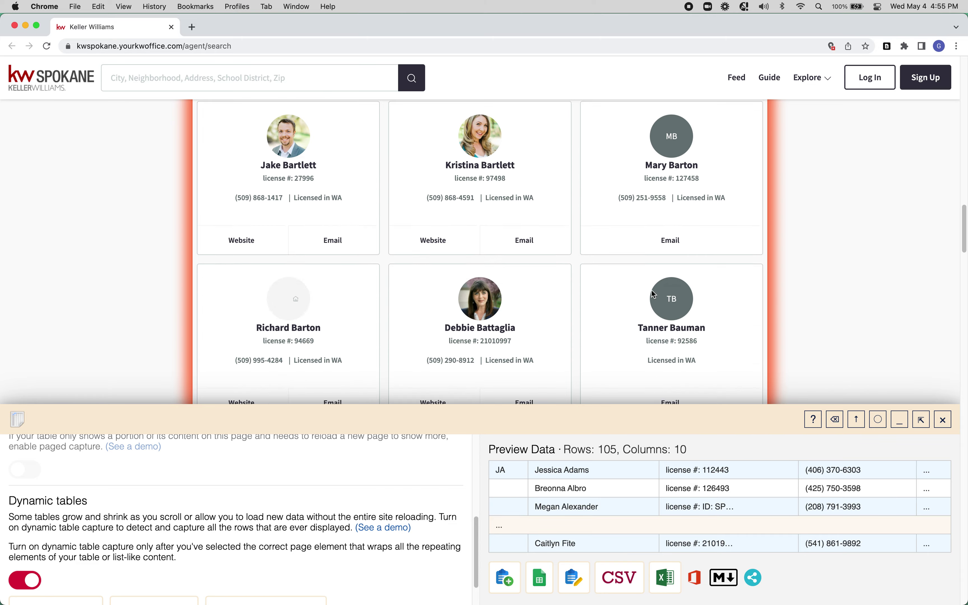
pyautogui.scroll(-15, 653, 294)
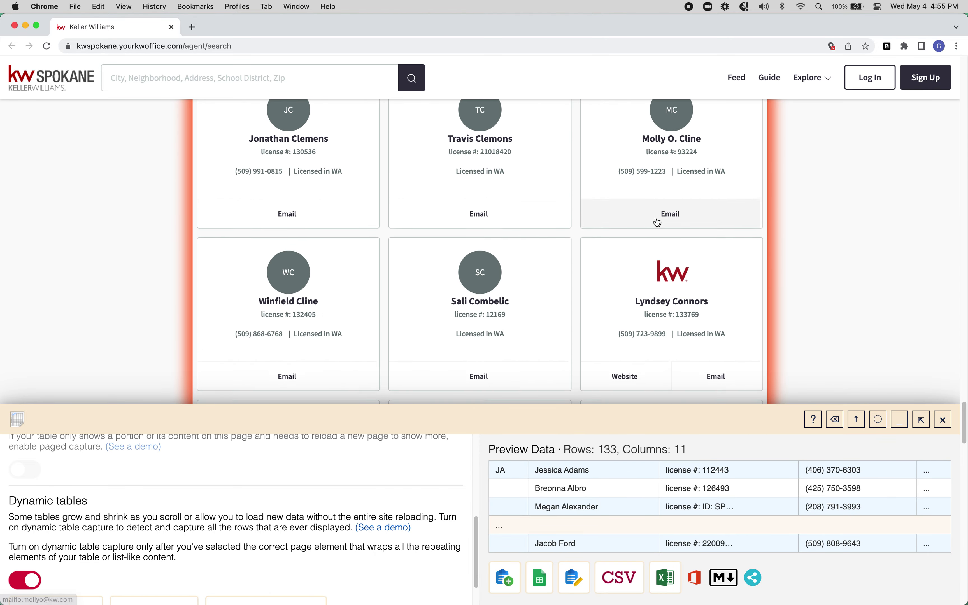
pyautogui.scroll(-15, 658, 218)
pyautogui.scroll(-15, 656, 218)
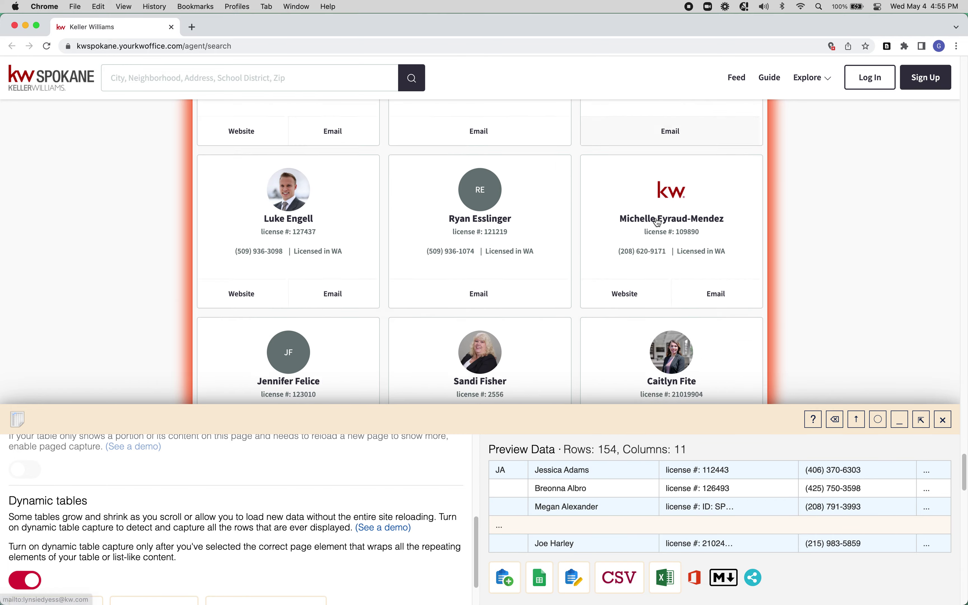
pyautogui.scroll(-15, 657, 221)
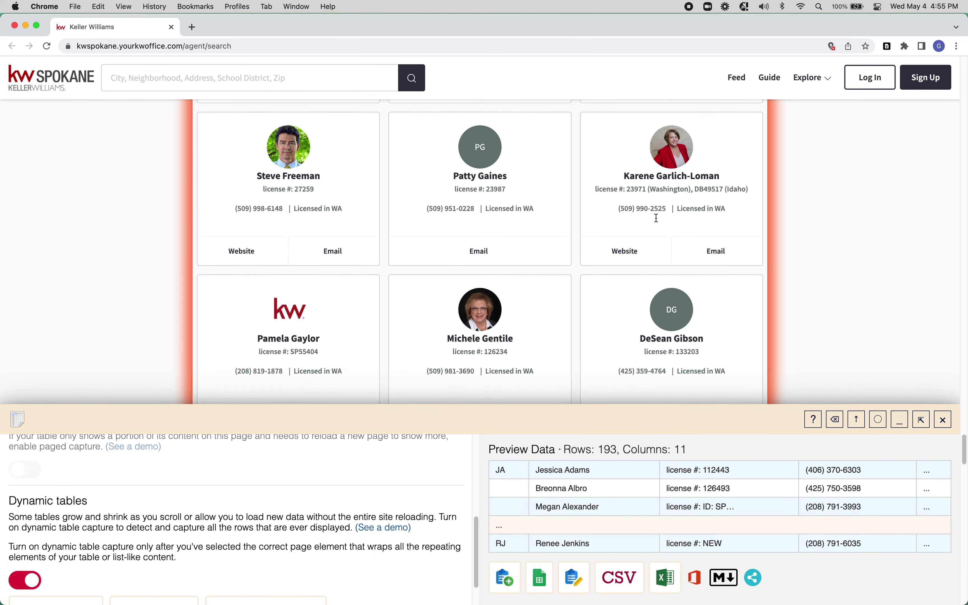
pyautogui.scroll(-15, 657, 221)
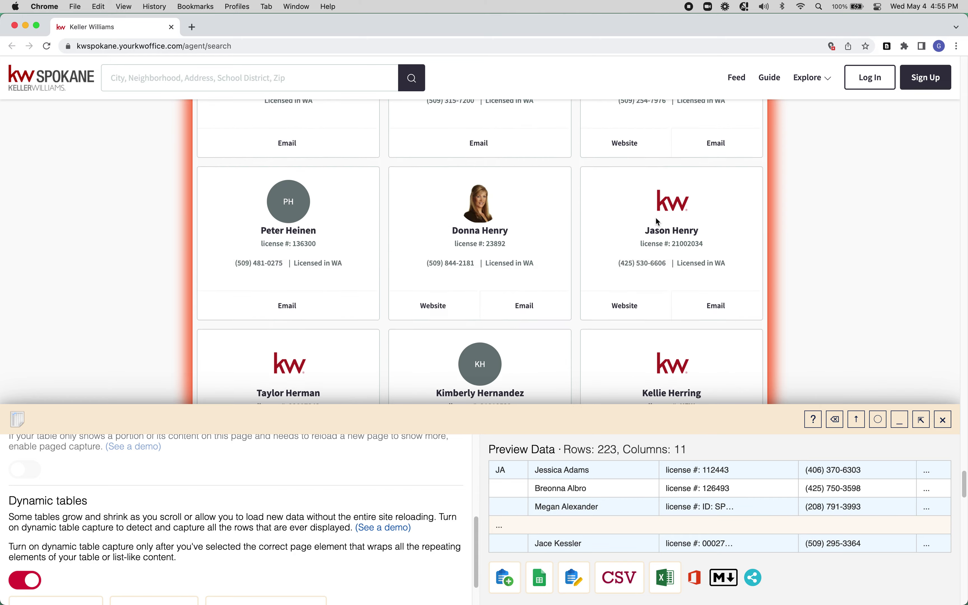
pyautogui.scroll(-15, 656, 218)
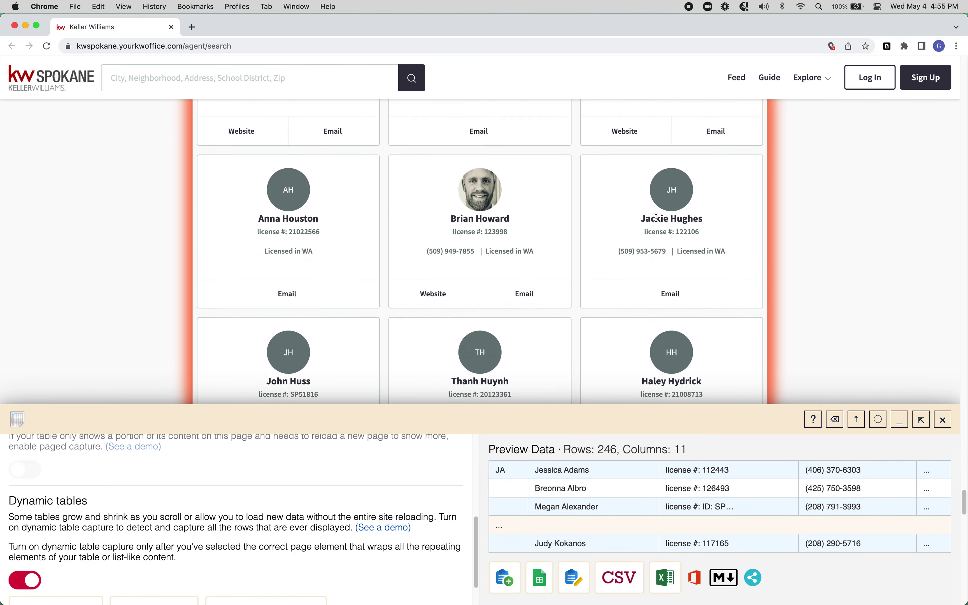
pyautogui.scroll(-15, 658, 221)
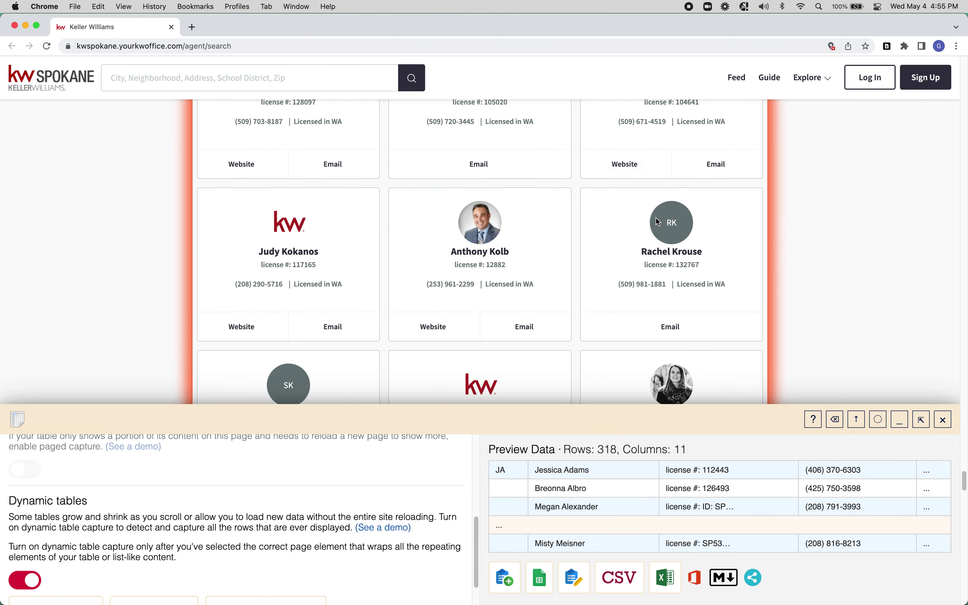
pyautogui.scroll(-15, 657, 221)
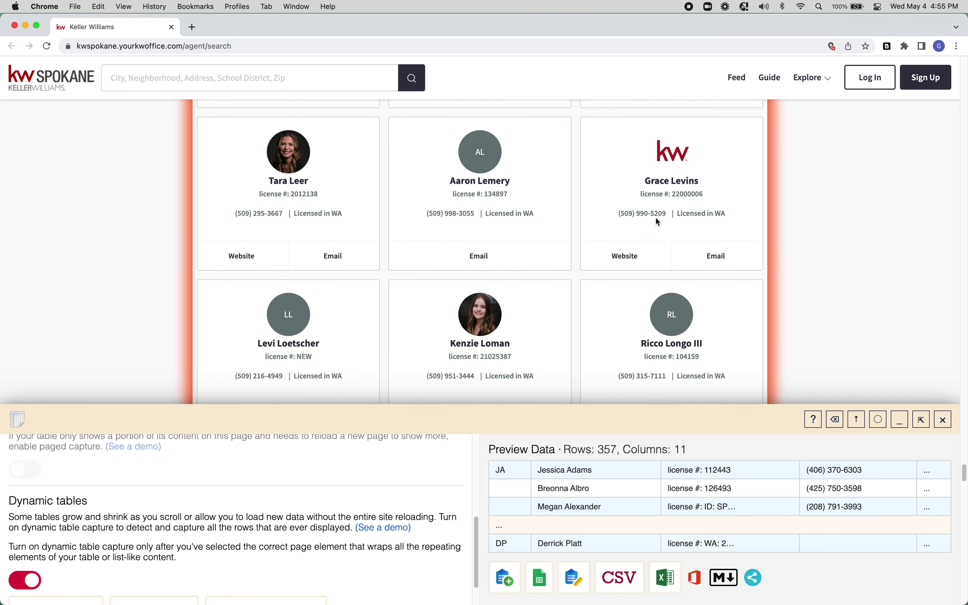
pyautogui.scroll(-15, 657, 221)
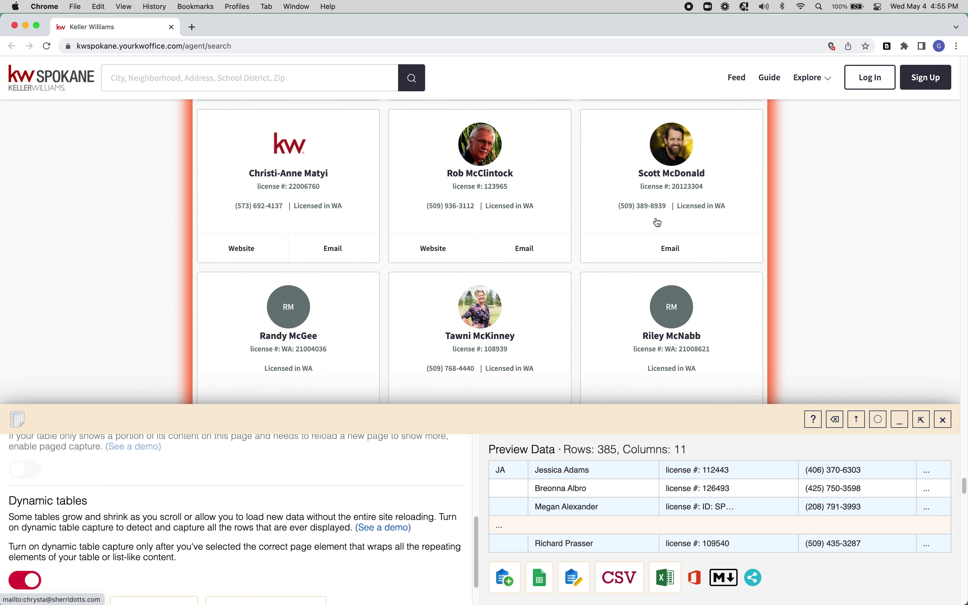
pyautogui.scroll(-15, 656, 219)
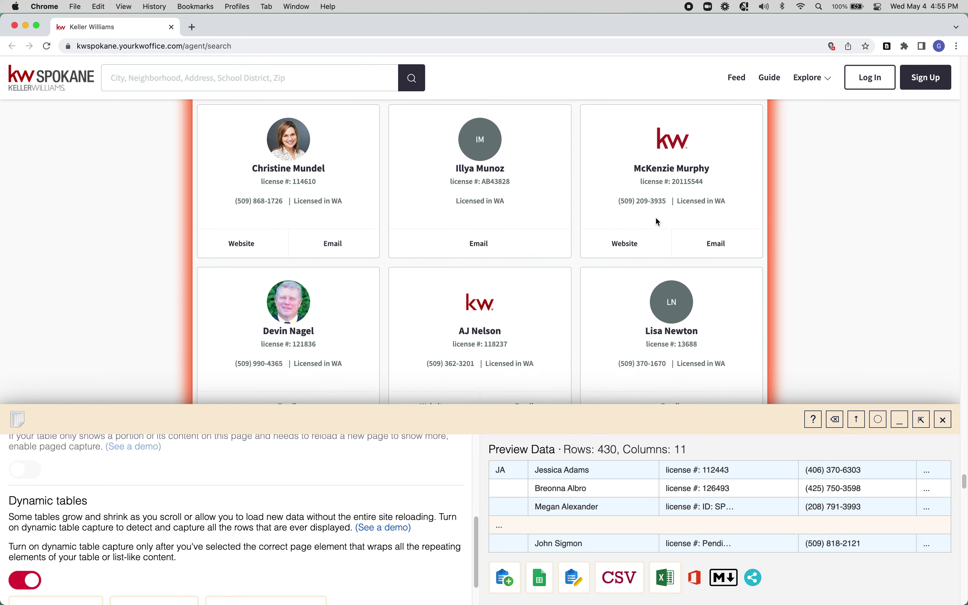
pyautogui.scroll(-15, 657, 225)
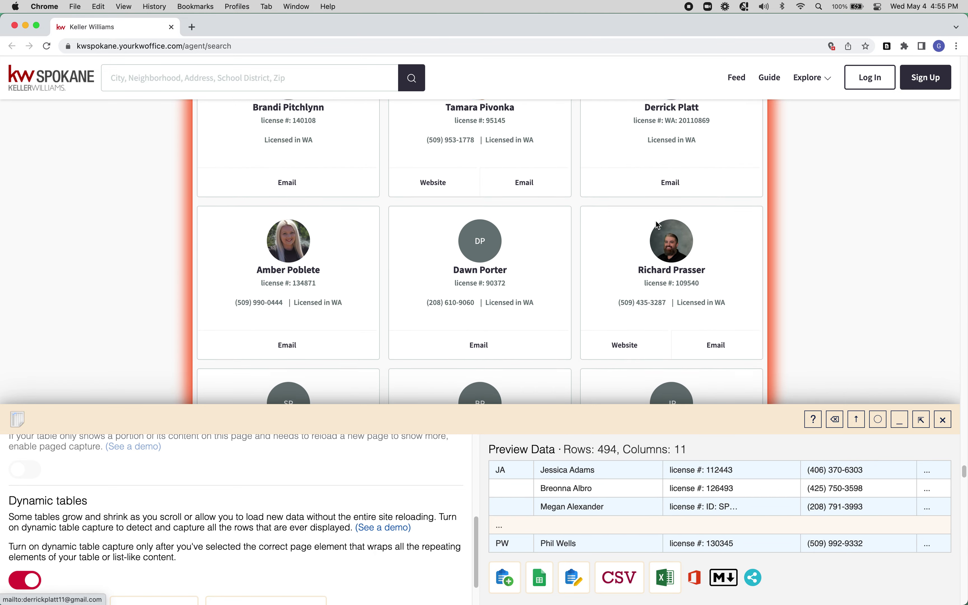
pyautogui.scroll(-15, 657, 225)
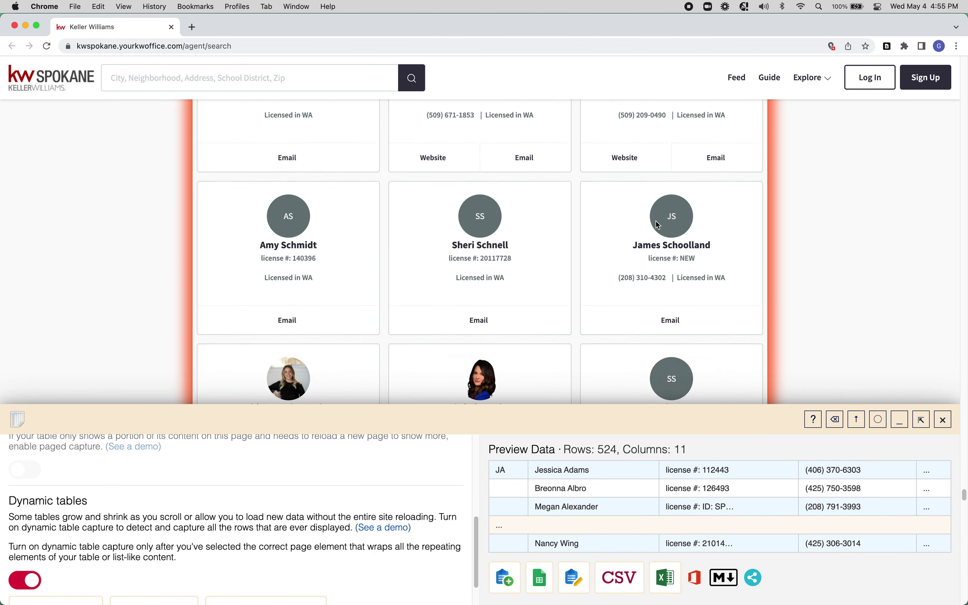
pyautogui.scroll(-15, 658, 225)
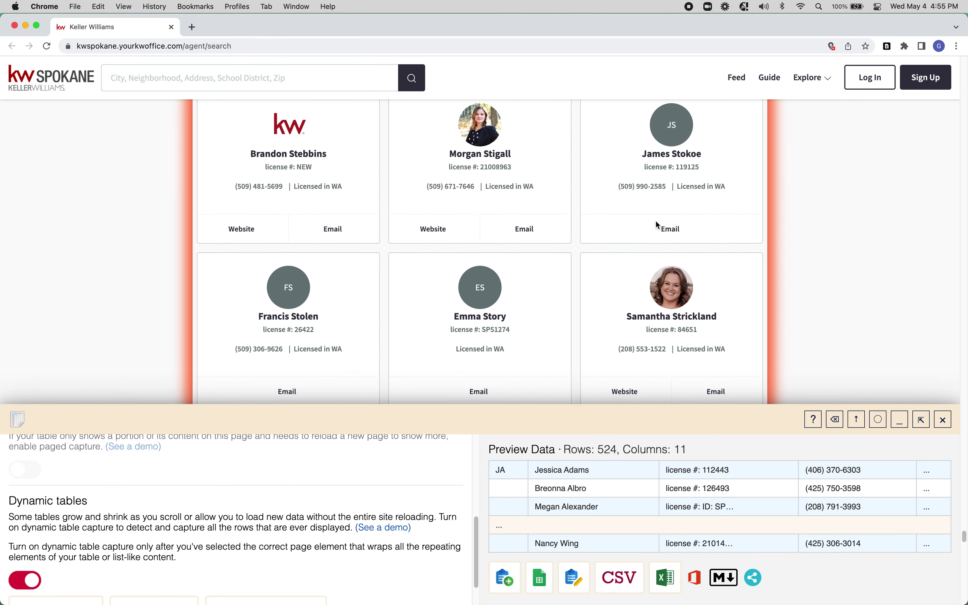
pyautogui.scroll(-15, 657, 225)
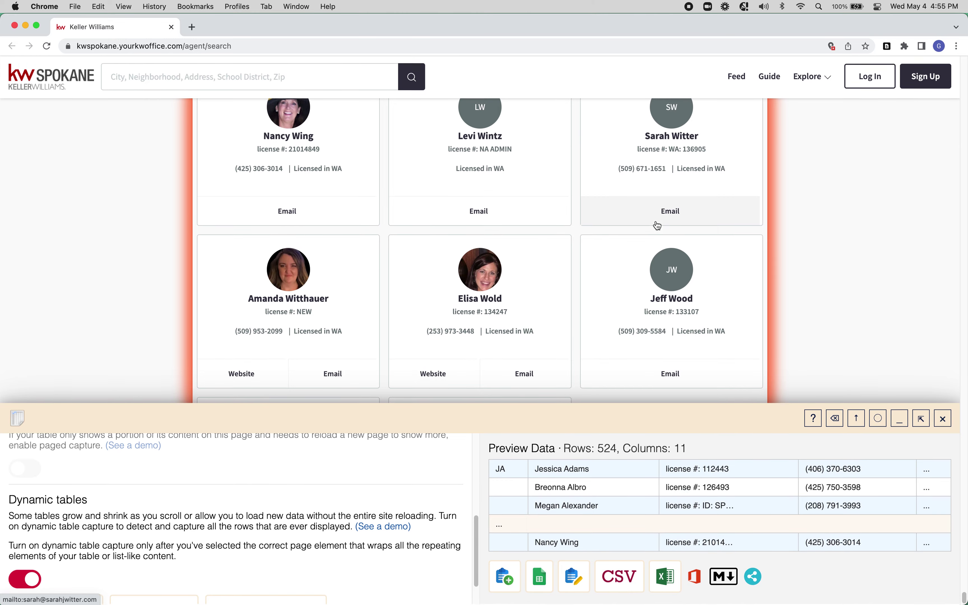
pyautogui.click(856, 419)
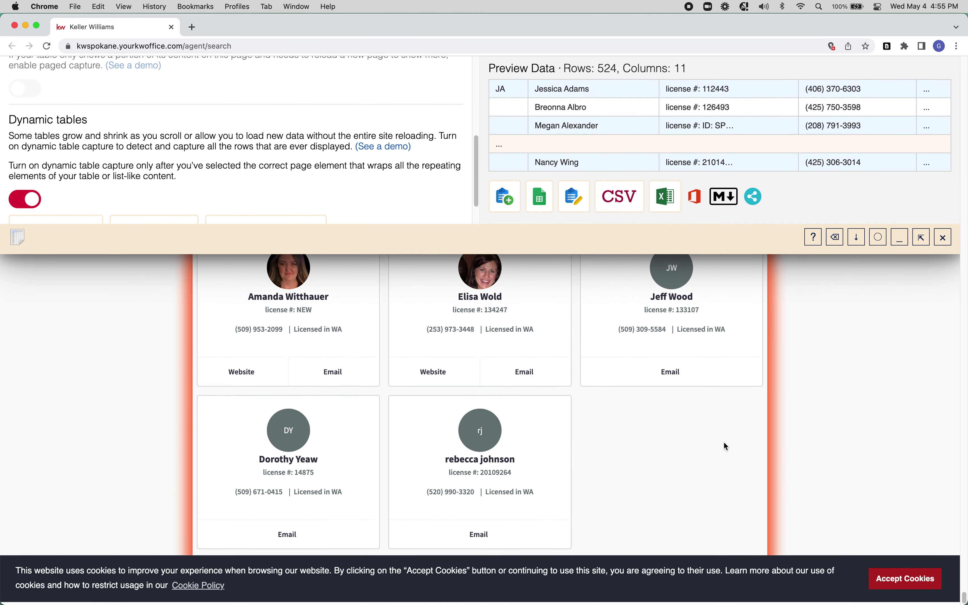
pyautogui.click(857, 240)
pyautogui.scroll(20, 721, 274)
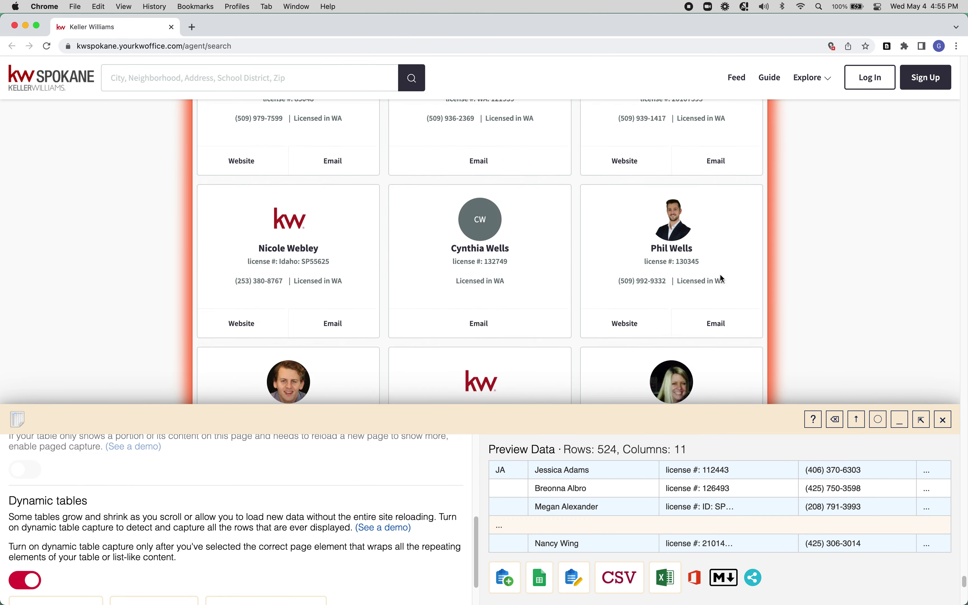
pyautogui.scroll(20, 720, 275)
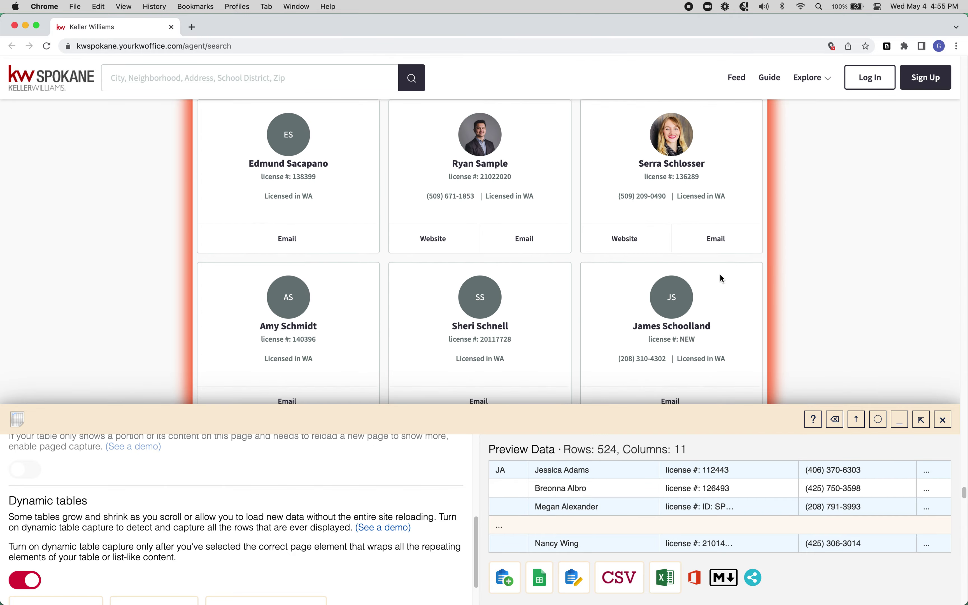
pyautogui.scroll(20, 720, 275)
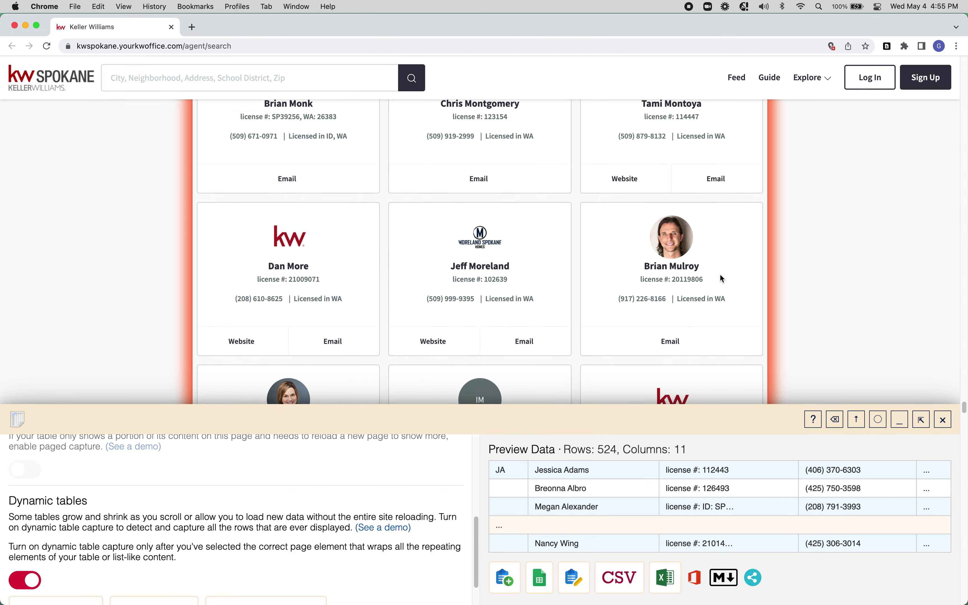
pyautogui.scroll(20, 721, 278)
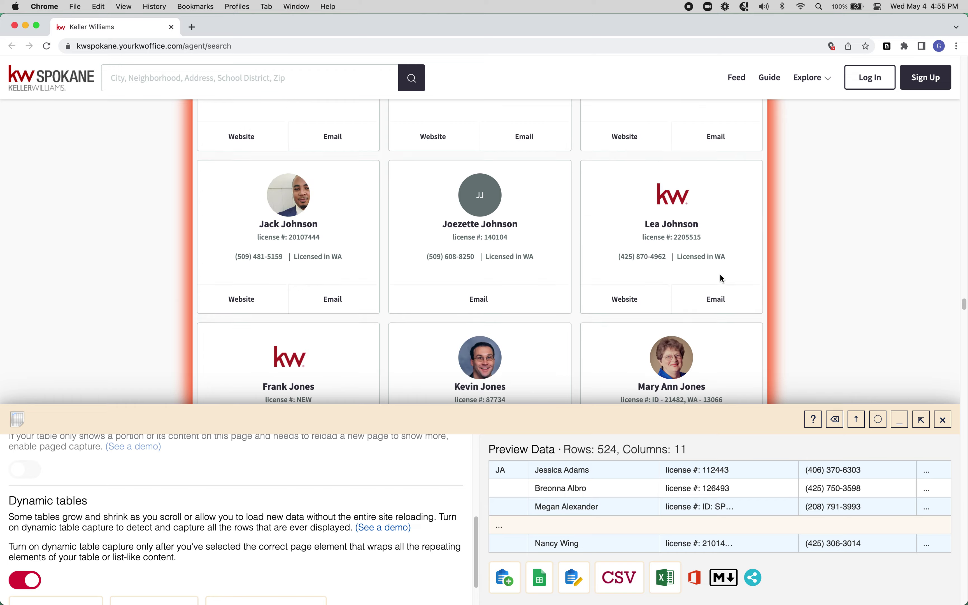
pyautogui.scroll(20, 722, 278)
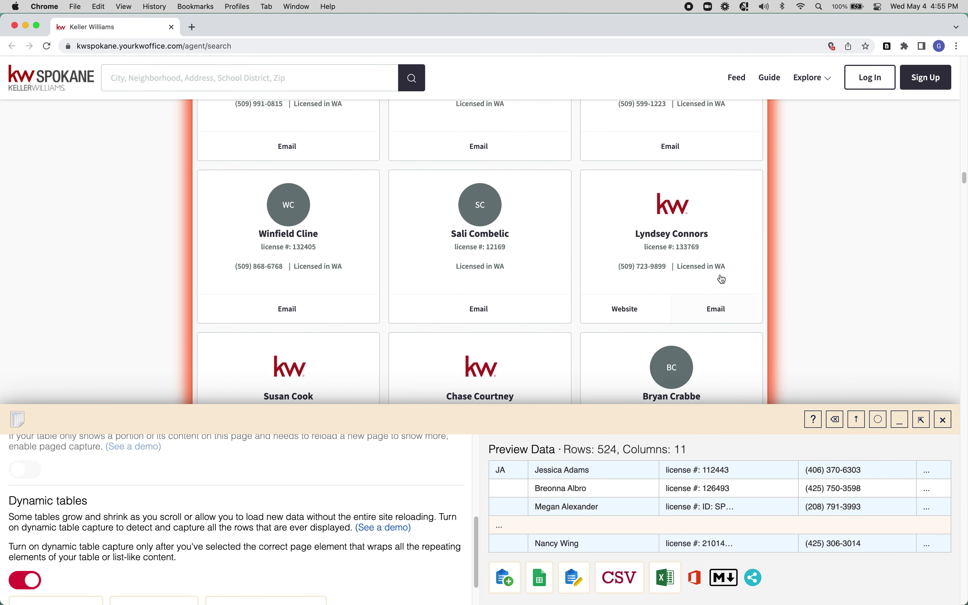
pyautogui.scroll(8, 720, 276)
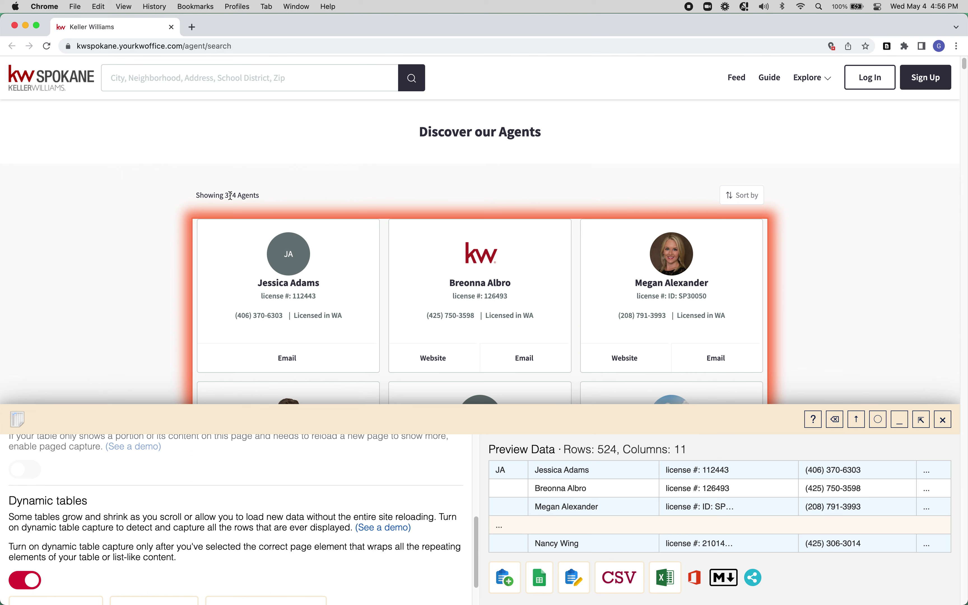
pyautogui.scroll(-2, 403, 512)
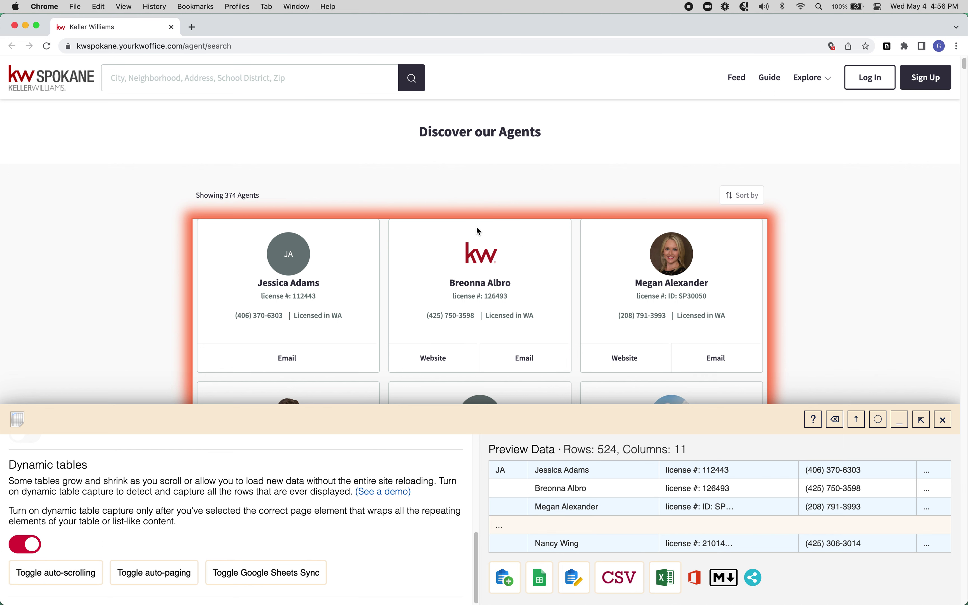
pyautogui.scroll(-2, 501, 261)
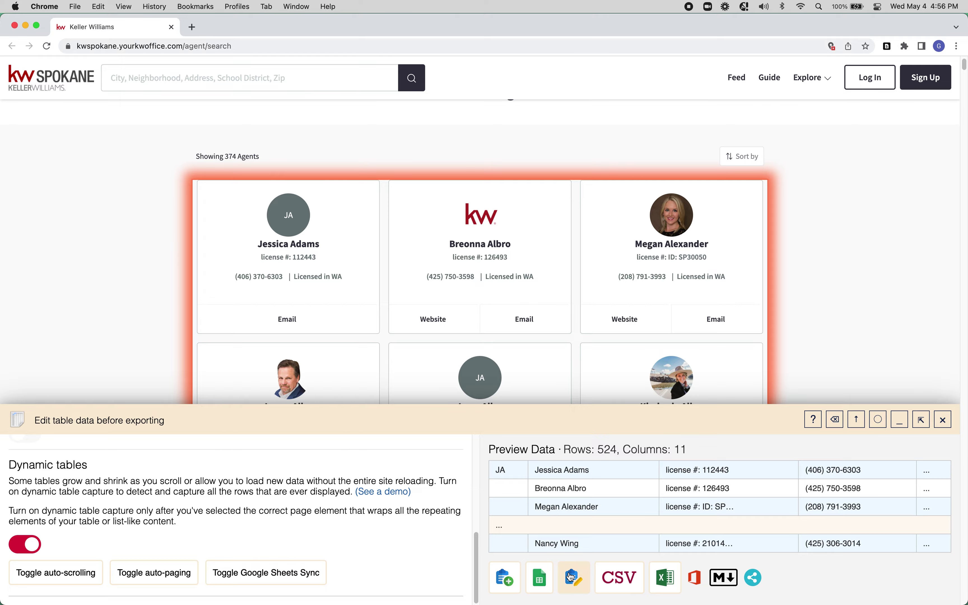
pyautogui.click(571, 577)
# - Scroll through the 524-row Keller Williams table on the Edit Table page
pyautogui.scroll(-15, 415, 358)
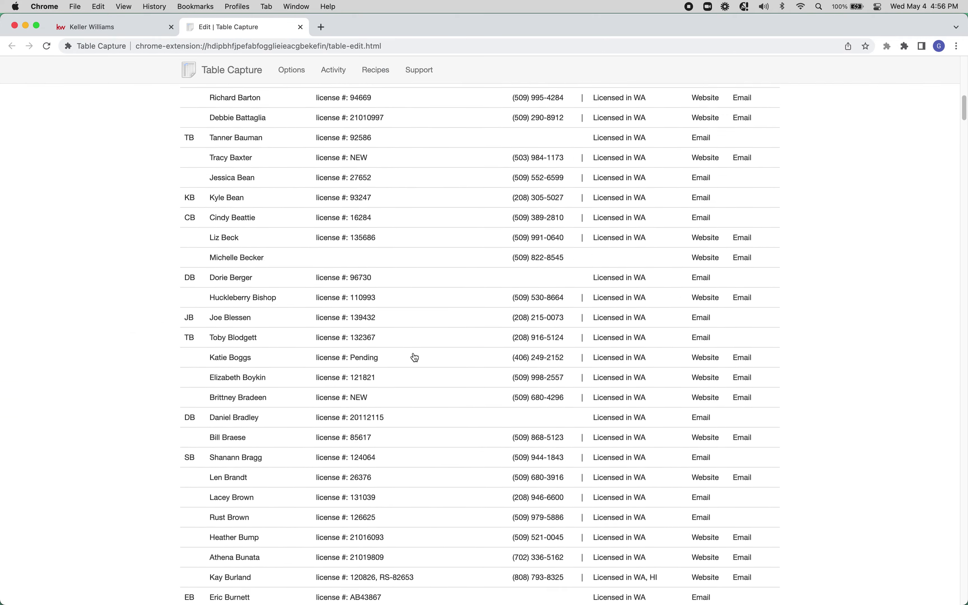
pyautogui.scroll(-20, 415, 358)
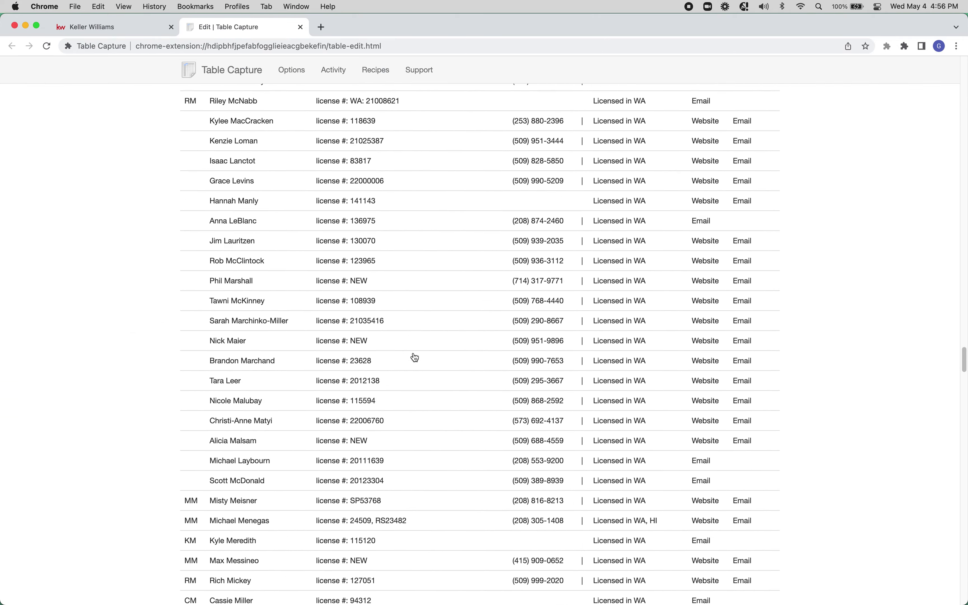
pyautogui.scroll(-20, 415, 358)
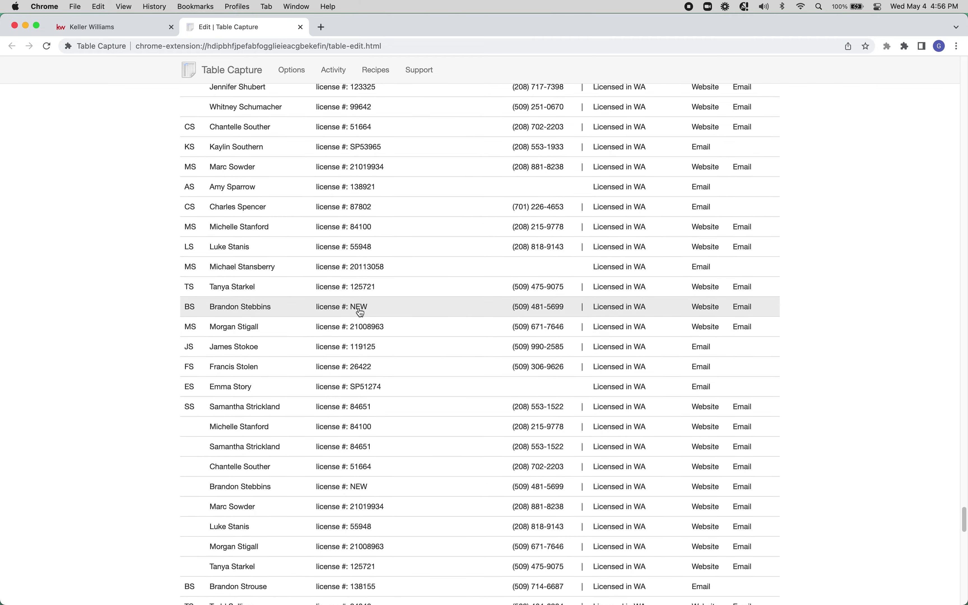
pyautogui.scroll(20, 418, 390)
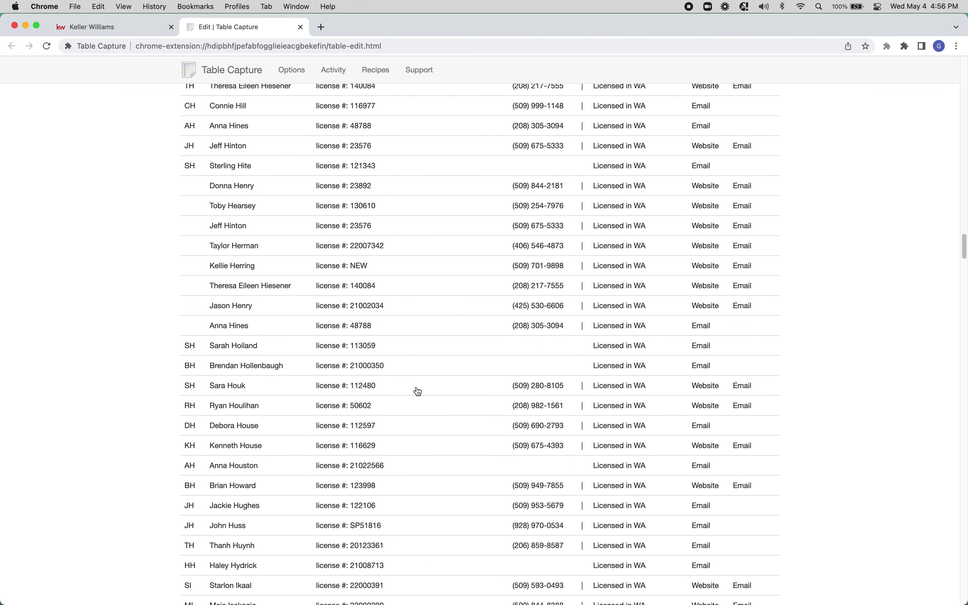
pyautogui.scroll(20, 418, 391)
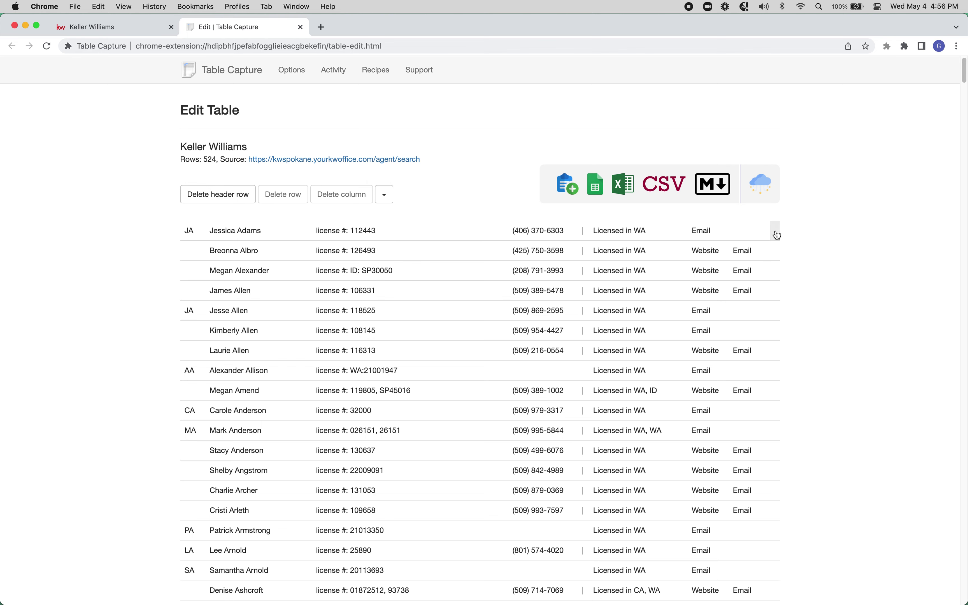
# - Delete the empty last column and both Website/Email action columns
pyautogui.click(353, 197)
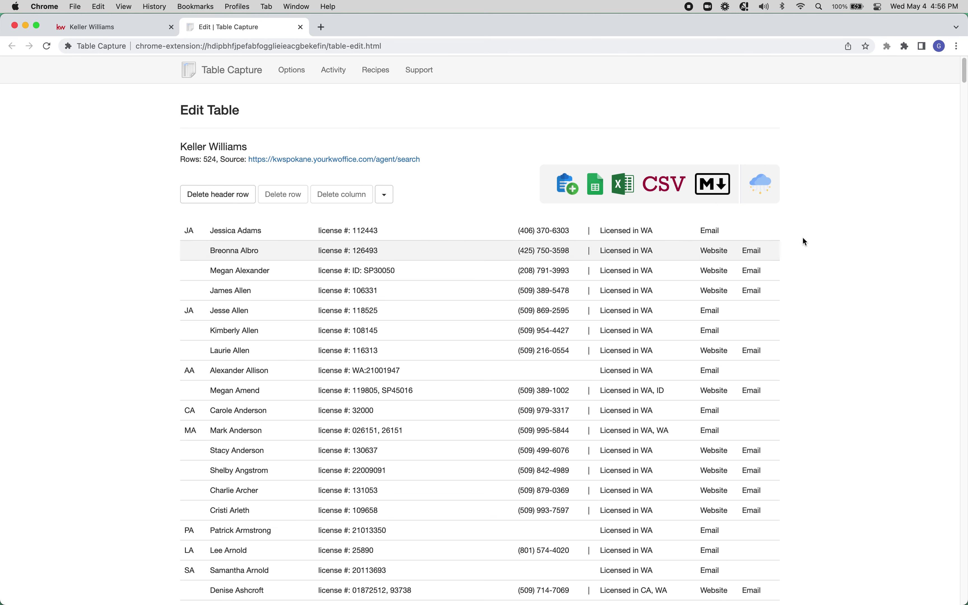
pyautogui.click(715, 235)
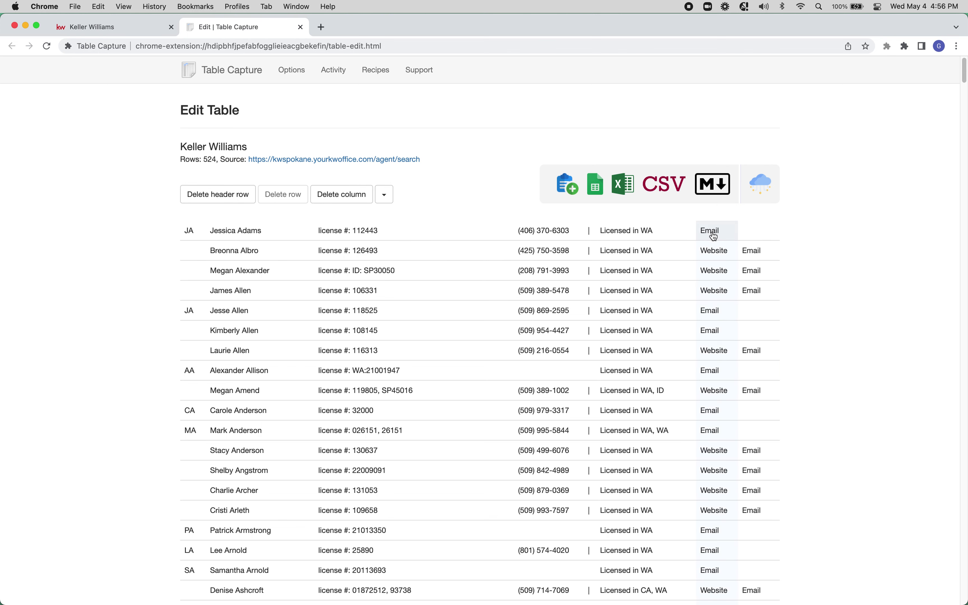
pyautogui.click(351, 195)
pyautogui.click(736, 233)
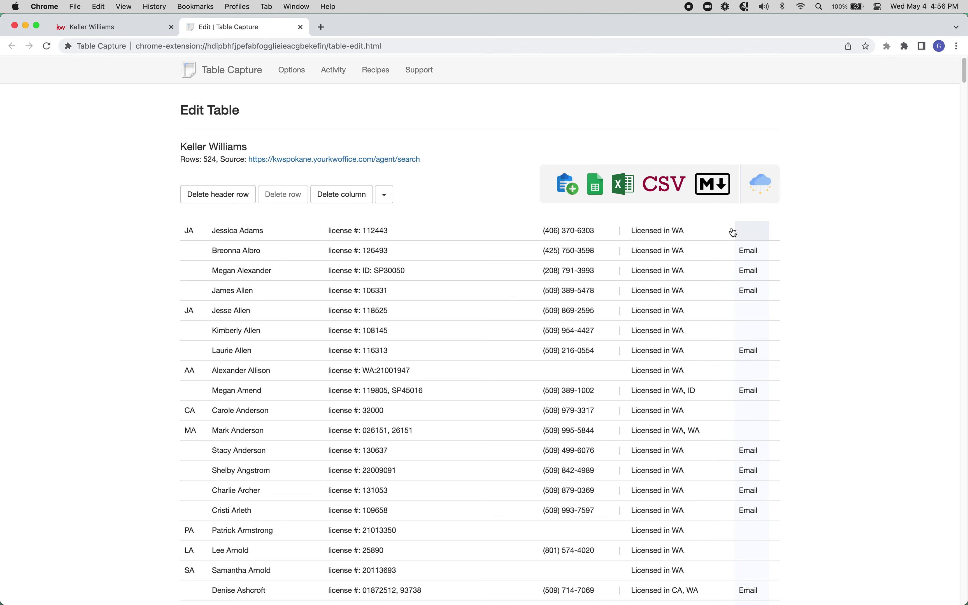
pyautogui.click(342, 192)
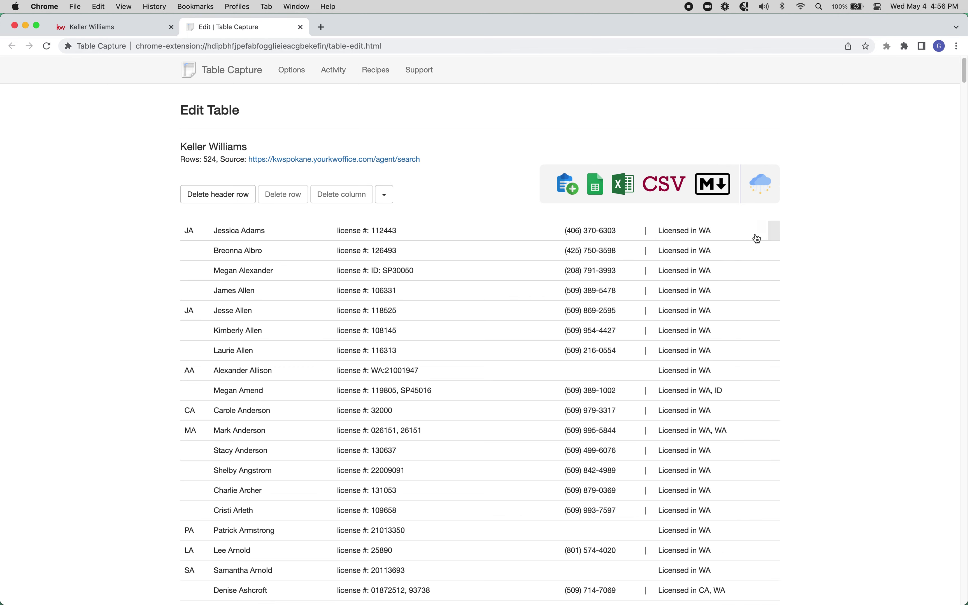
# - Delete the remaining narrow empty column and the '|' separator column
pyautogui.click(774, 237)
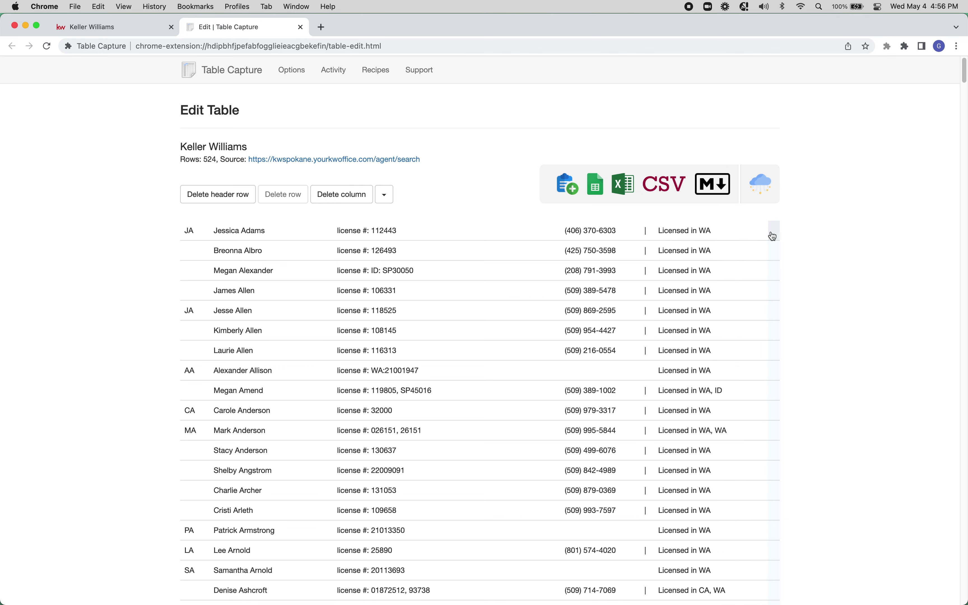
pyautogui.click(336, 195)
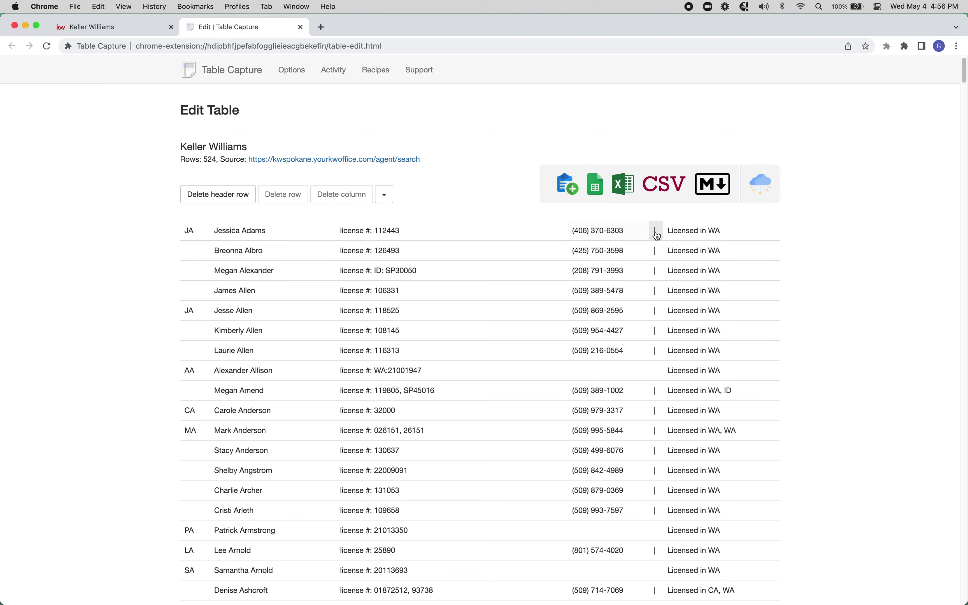
pyautogui.scroll(-20, 649, 356)
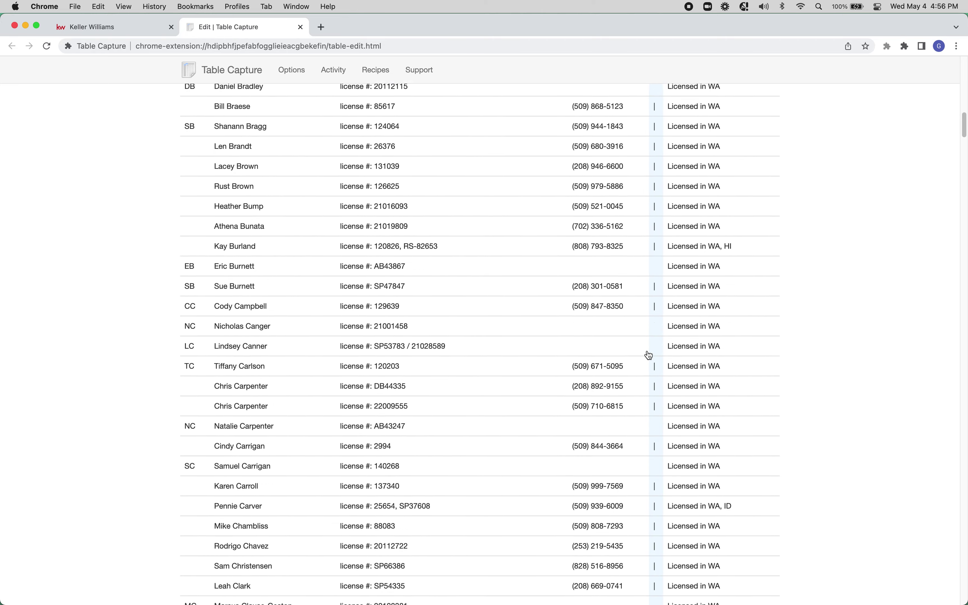
pyautogui.scroll(20, 649, 355)
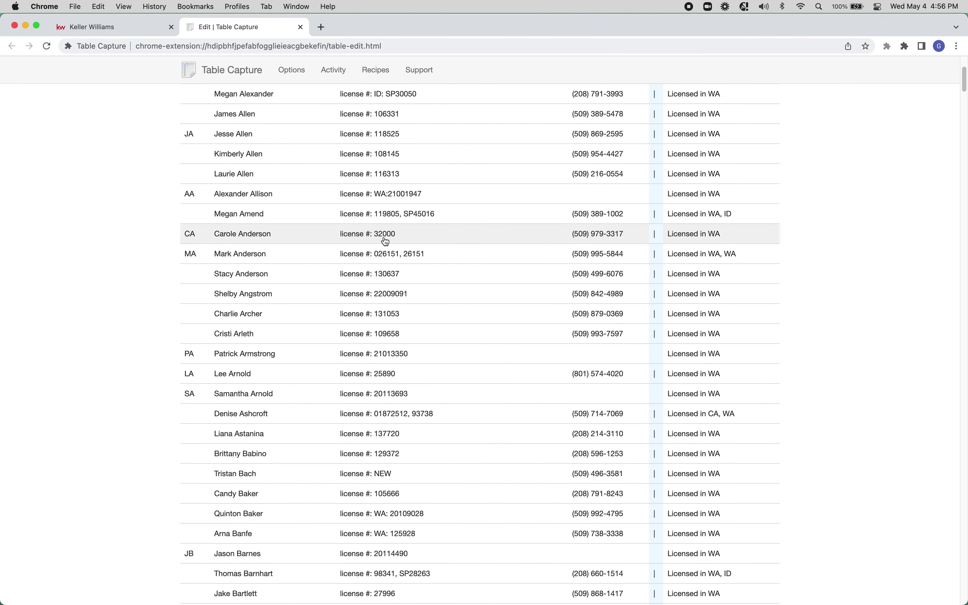
pyautogui.click(343, 202)
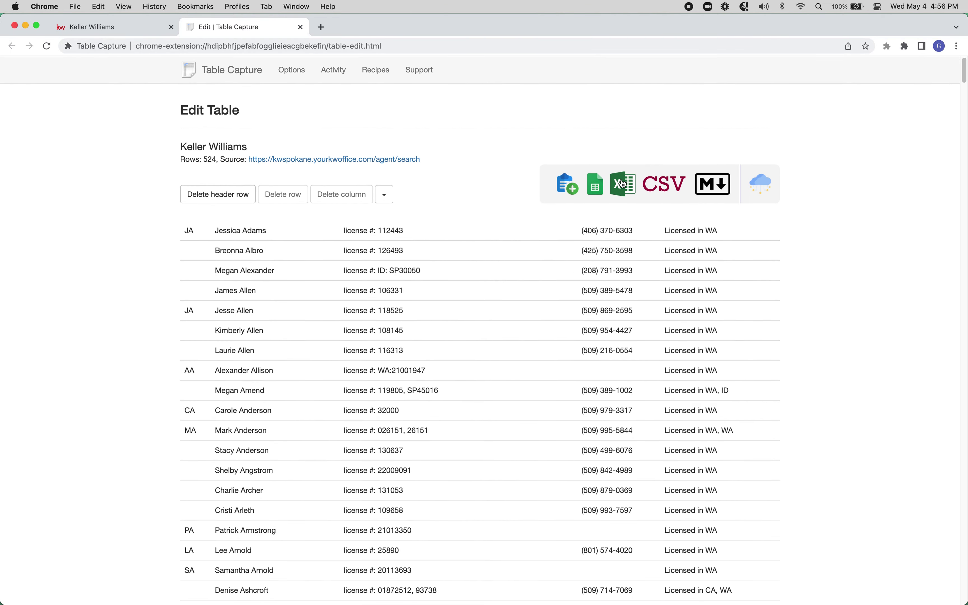